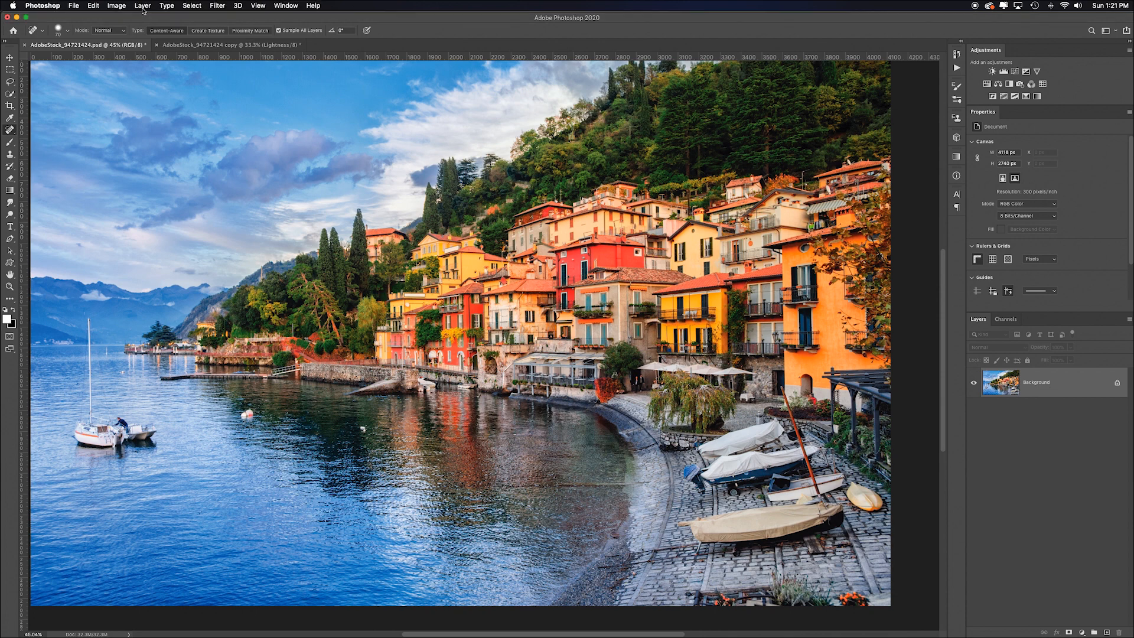
- Duplicate the AdobeStock_94721424.psd image as AdobeStock_94721424 copy 2 and close the older grayscale-looking copy without saving
click(116, 6)
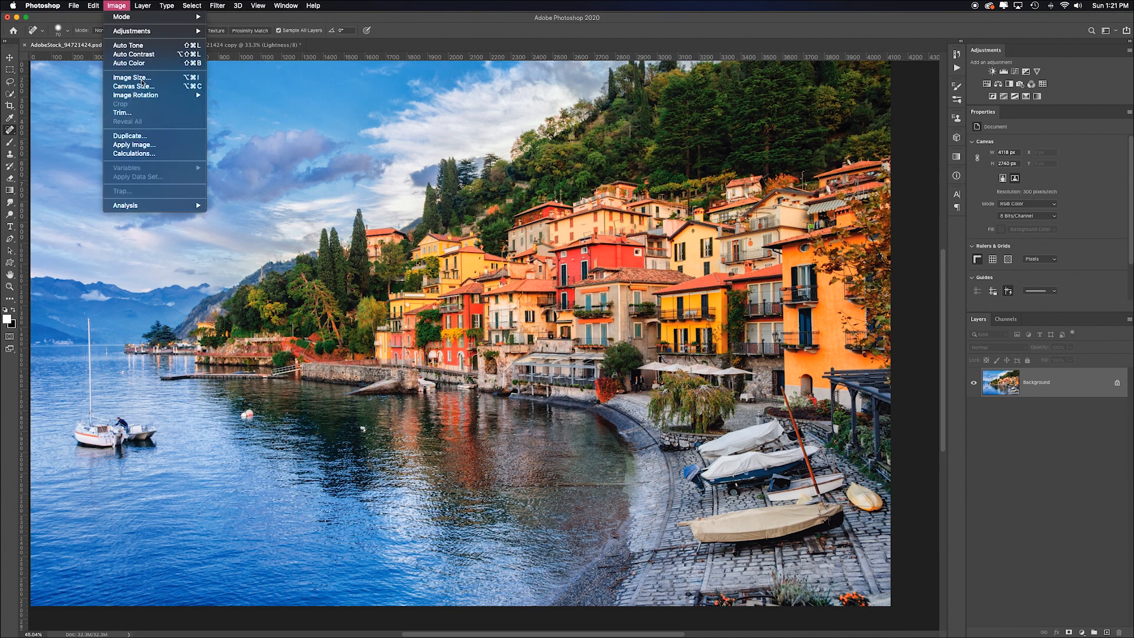
click(155, 137)
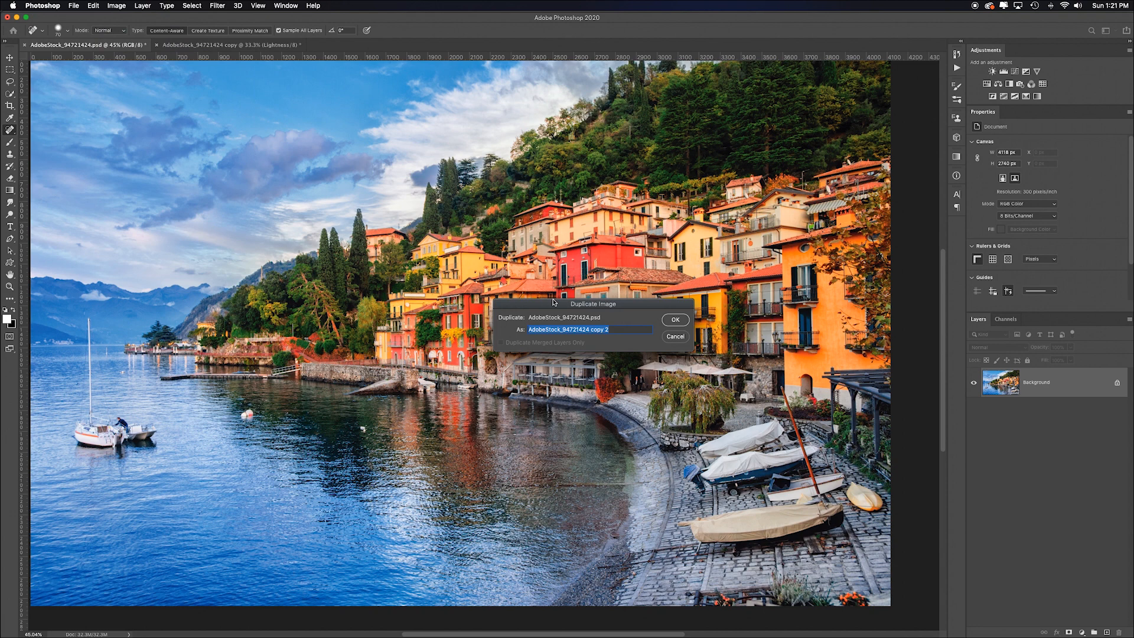
click(669, 323)
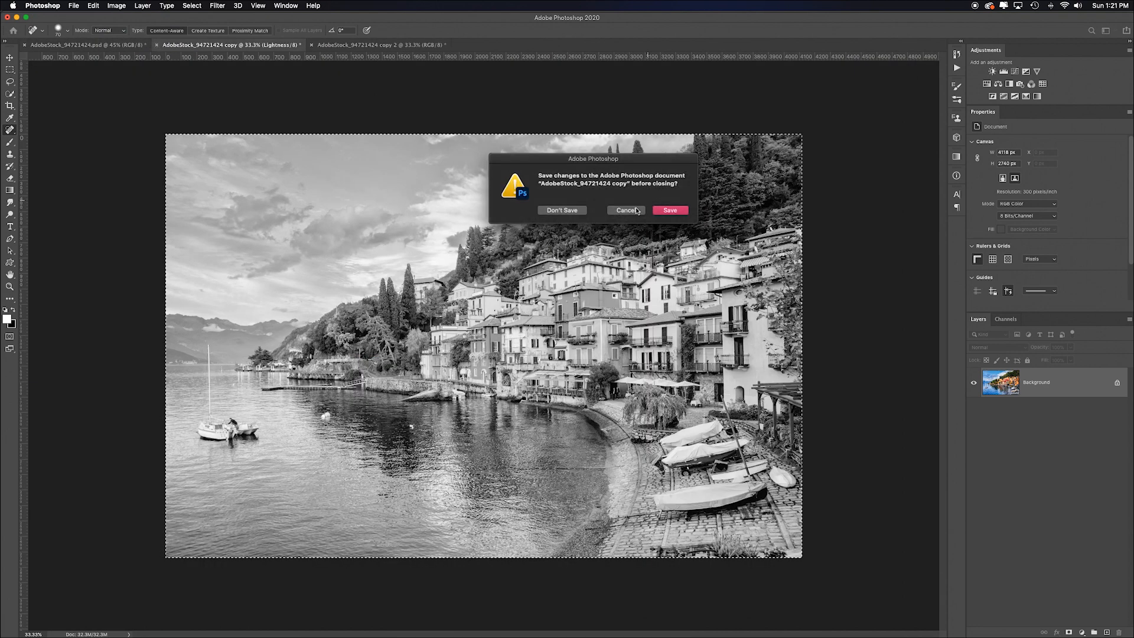
click(578, 216)
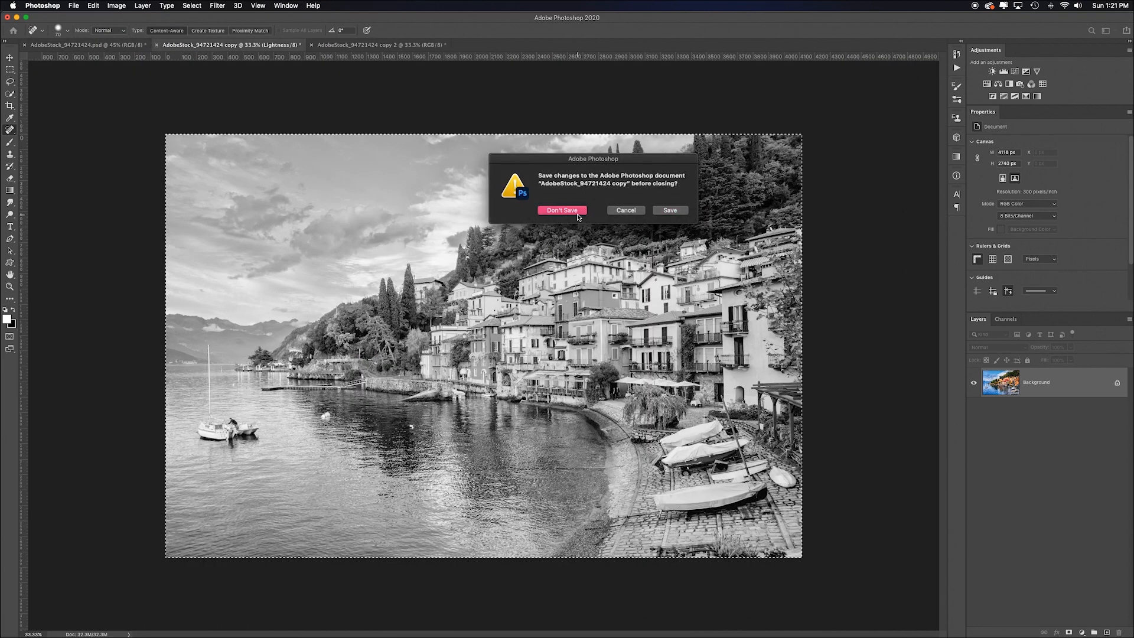
key(super+0)
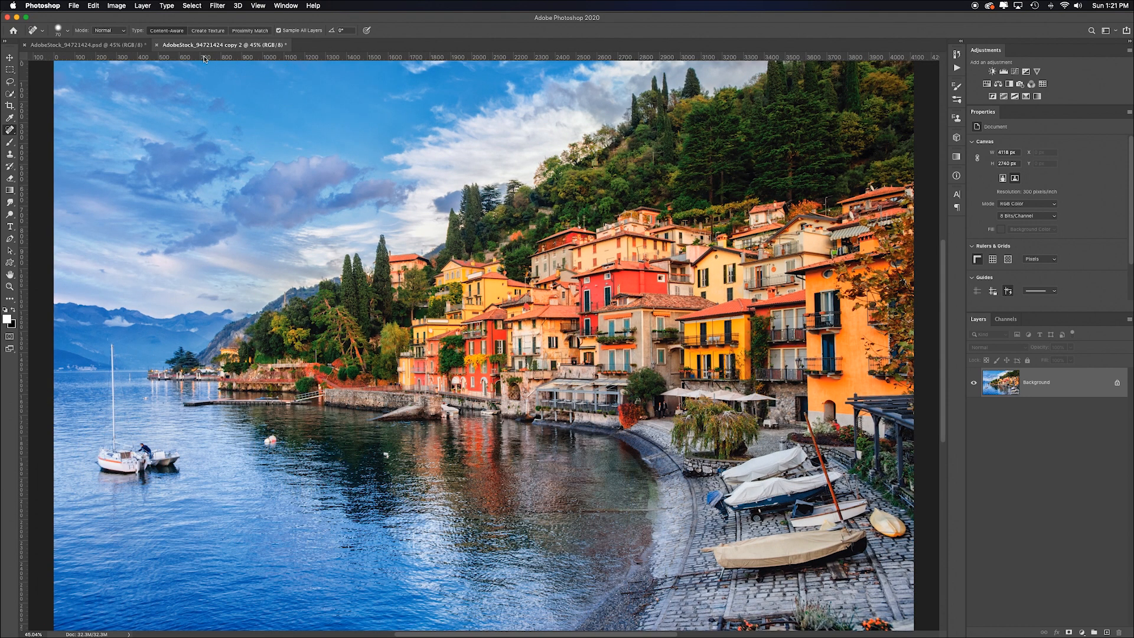
- Convert the duplicated image to Lab Color mode
click(121, 6)
mouse_move(124, 16)
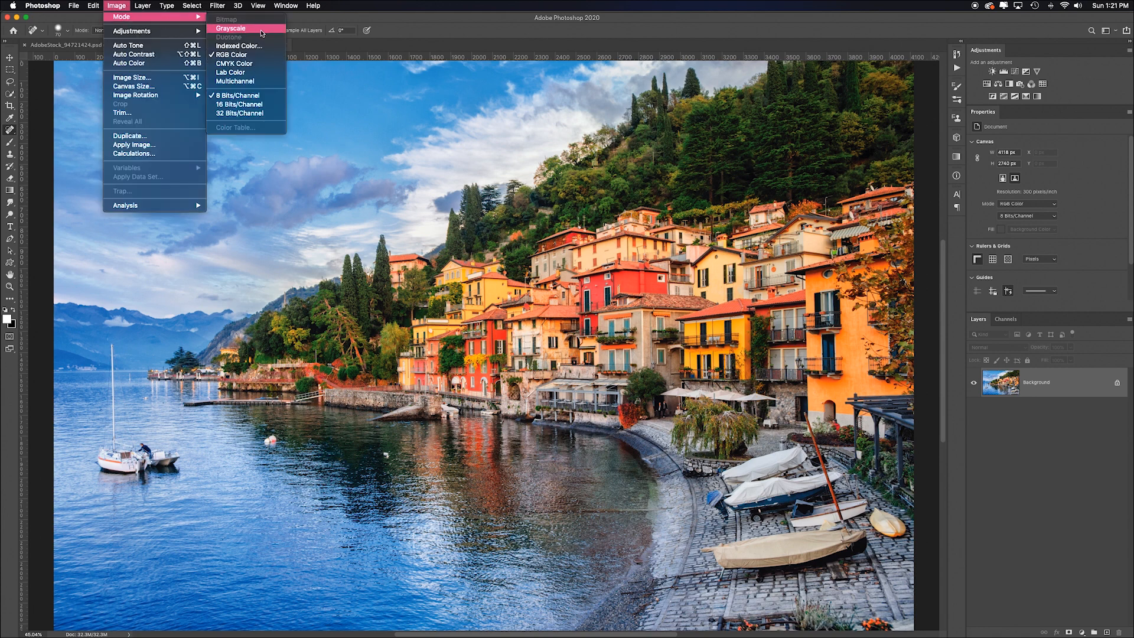
click(236, 73)
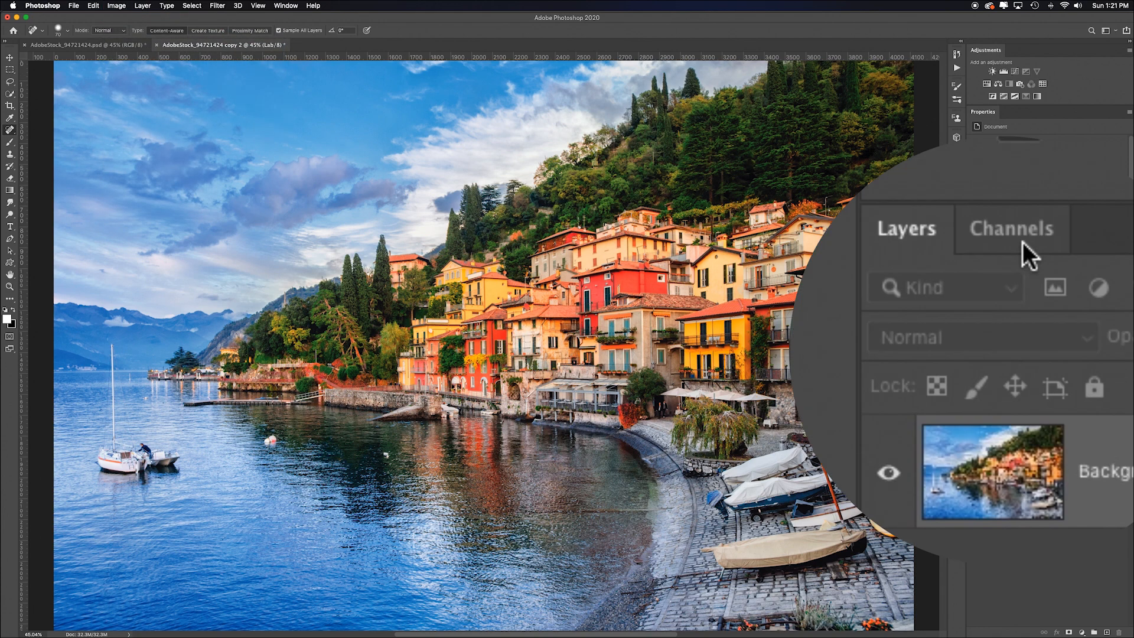
- Select the duplicate's Lightness channel on its own and copy its entire contents
click(1006, 321)
click(1110, 341)
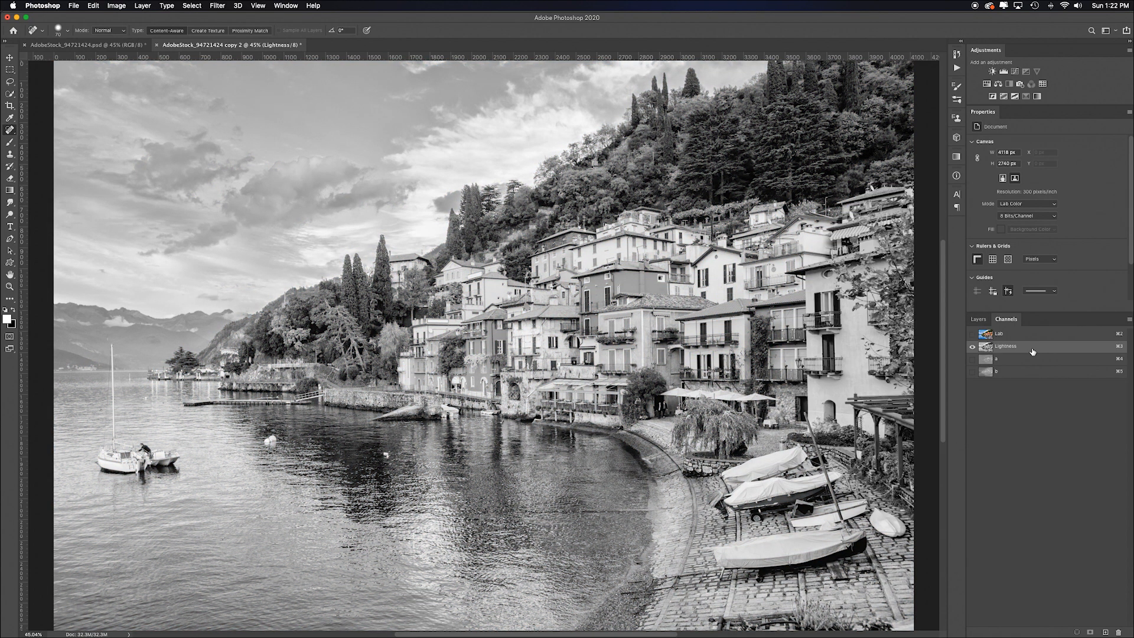
key(super+a)
key(super+c)
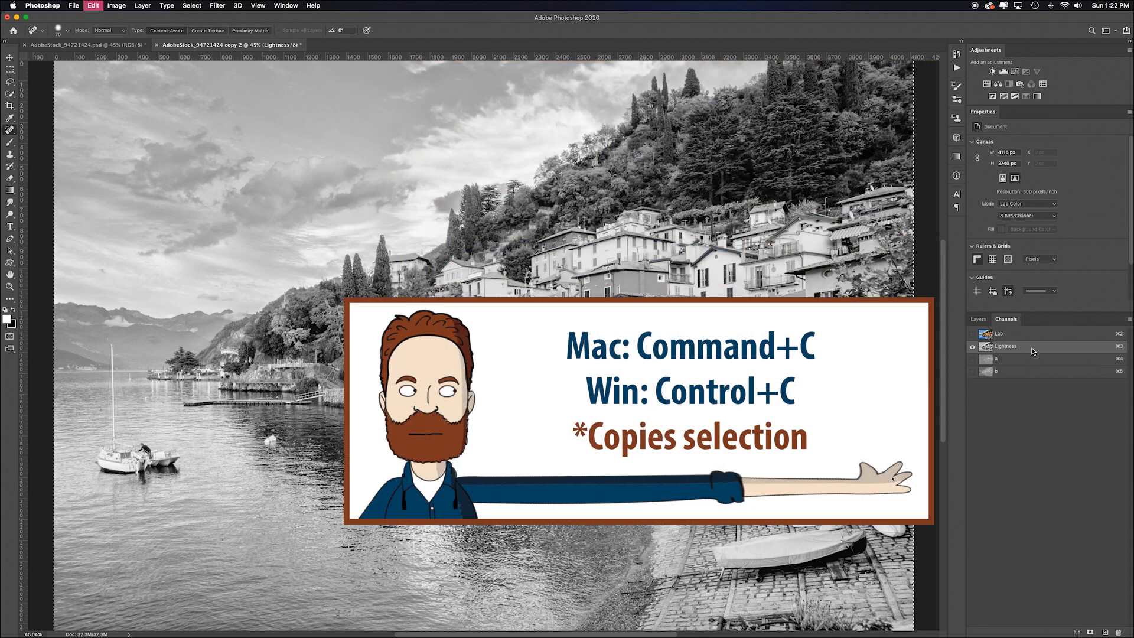
- Paste the copied channel onto a new layer in the original AdobeStock_94721424.psd document and name that layer Lightness
click(91, 48)
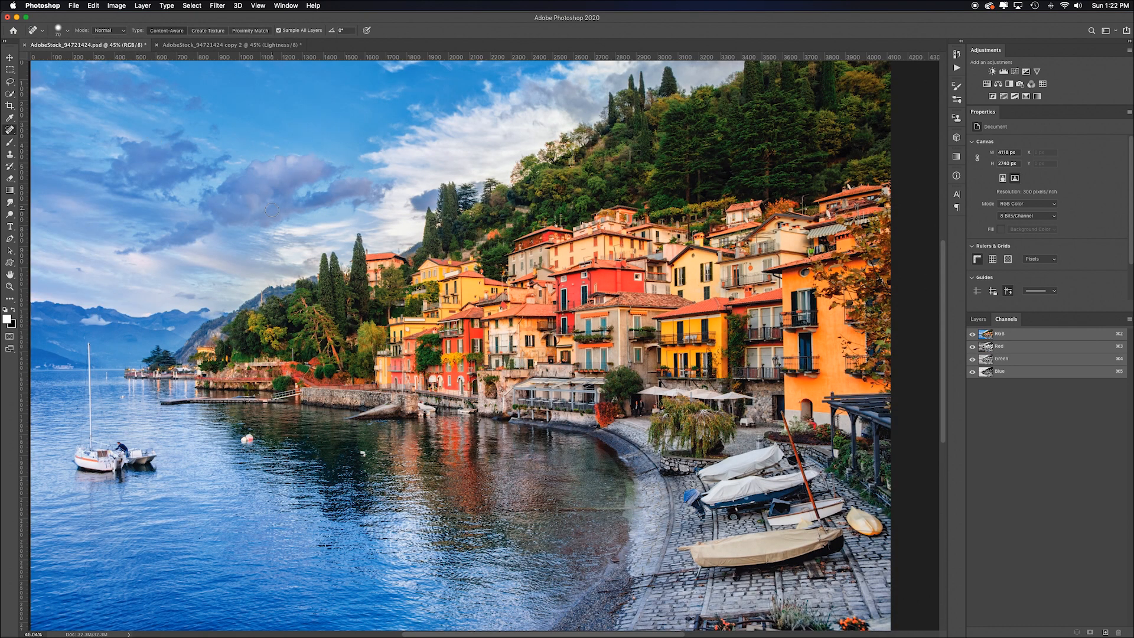
click(978, 319)
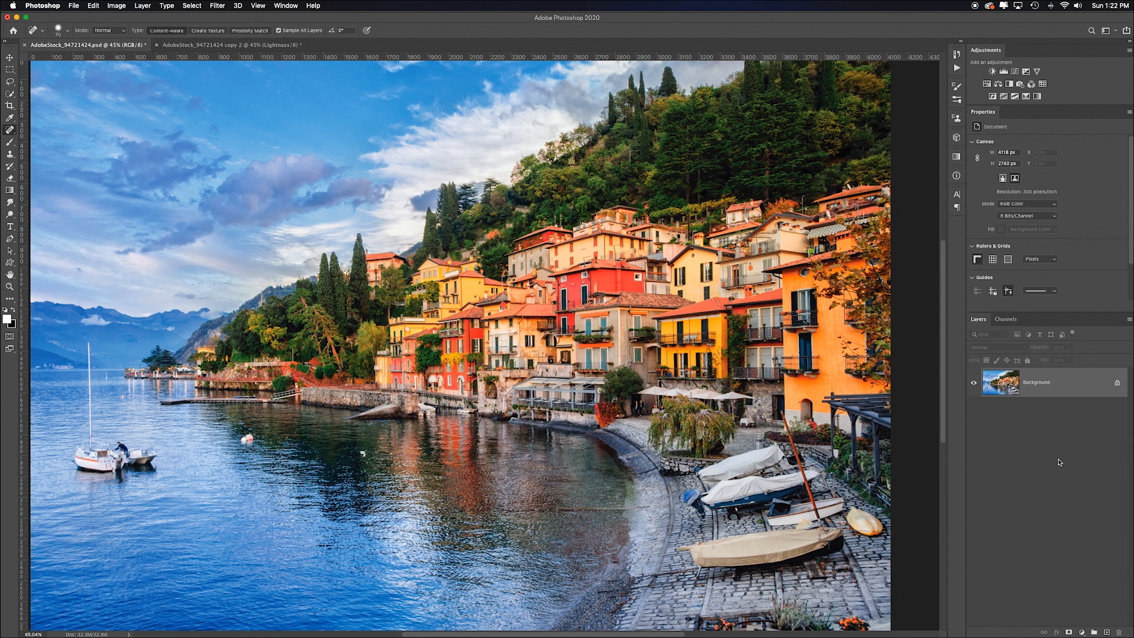
click(1106, 632)
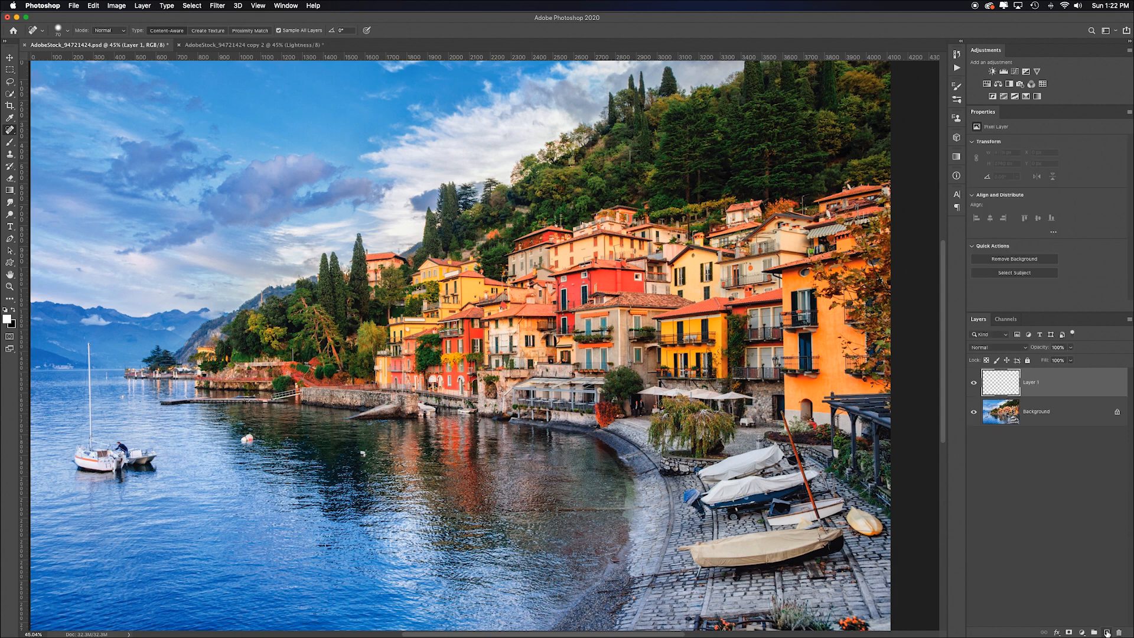
key(super+v)
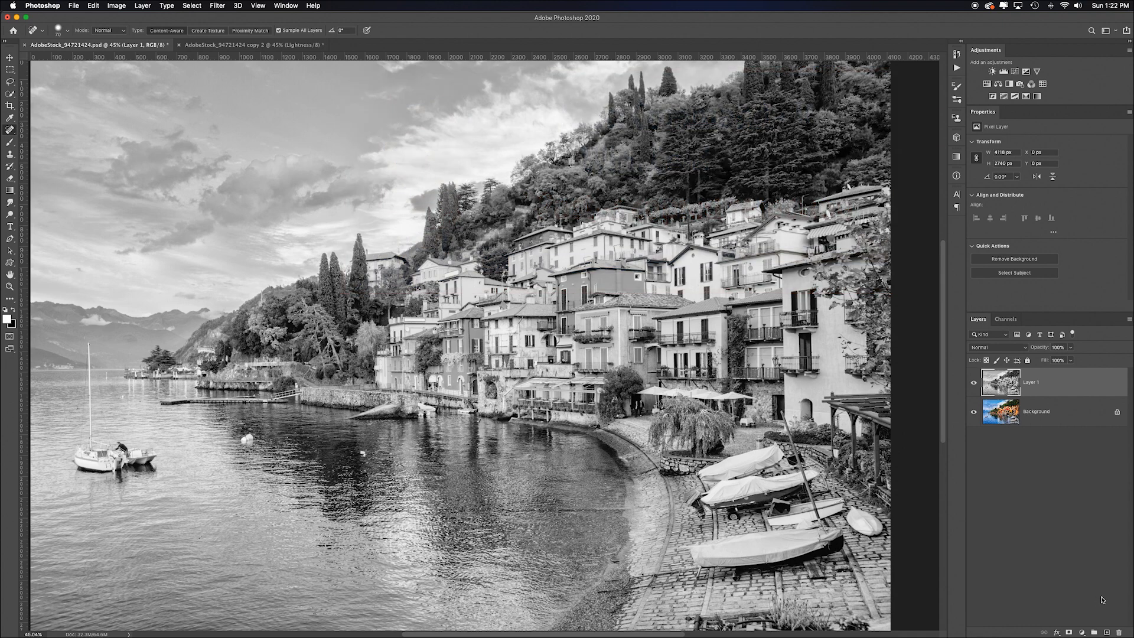
double_click(1030, 383)
text(Lightness)
key(Return)
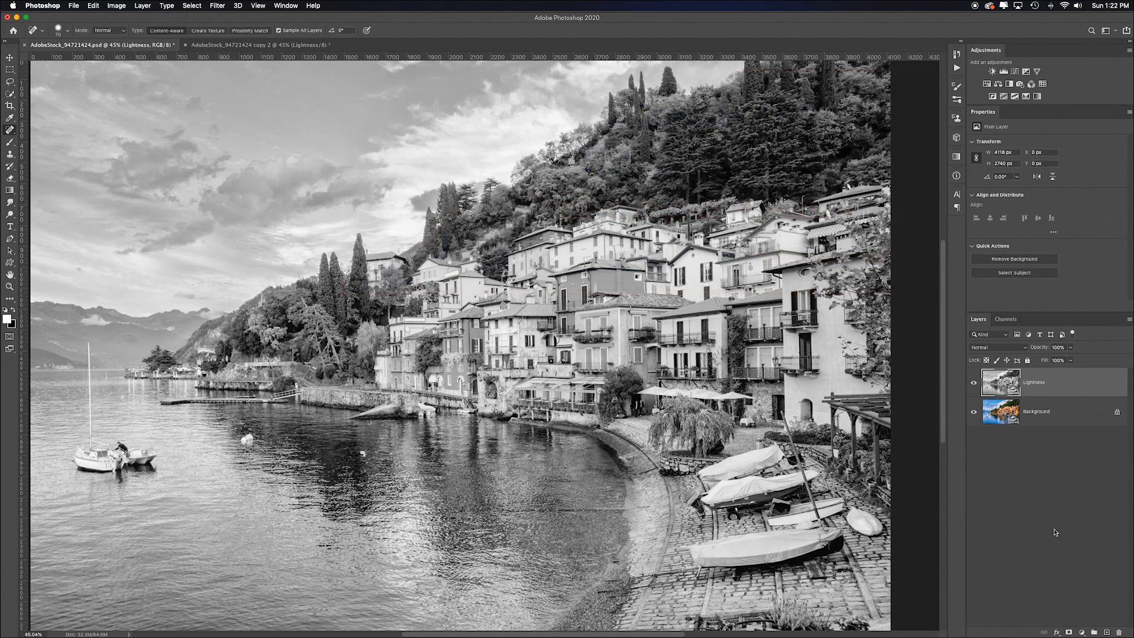
- Add three blank layers above the Lightness layer
click(1106, 632)
click(1106, 631)
click(1106, 632)
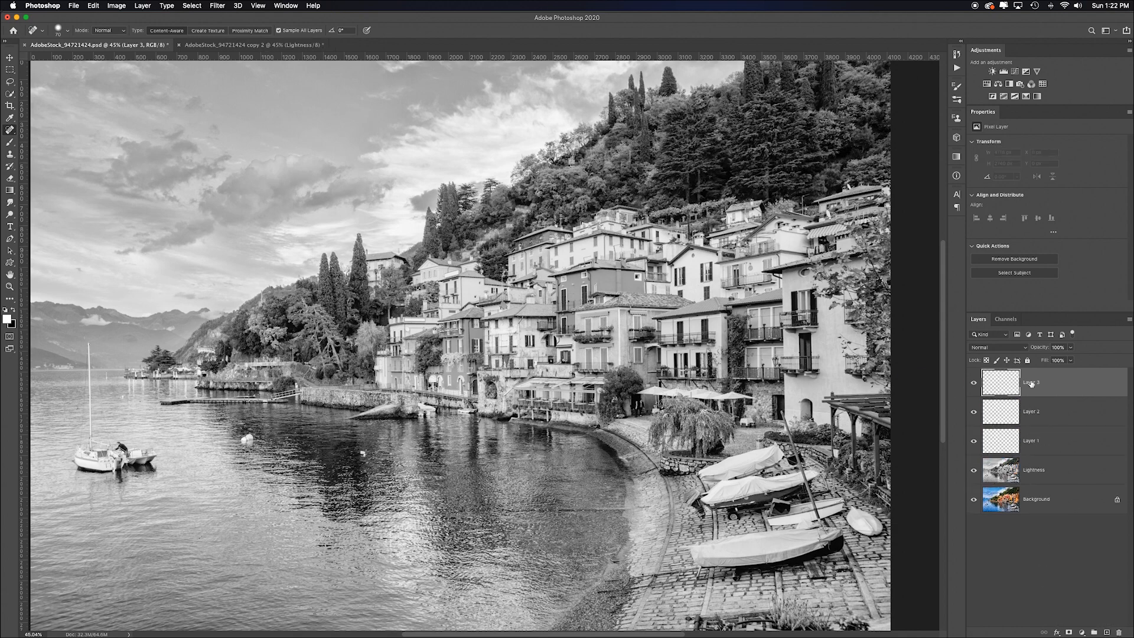
- Name the three blank layers RED, GREEN and BLUE from the uppermost down, and hide the Lightness layer
double_click(1031, 382)
text(RED)
key(Tab)
text(GREEN)
key(Tab)
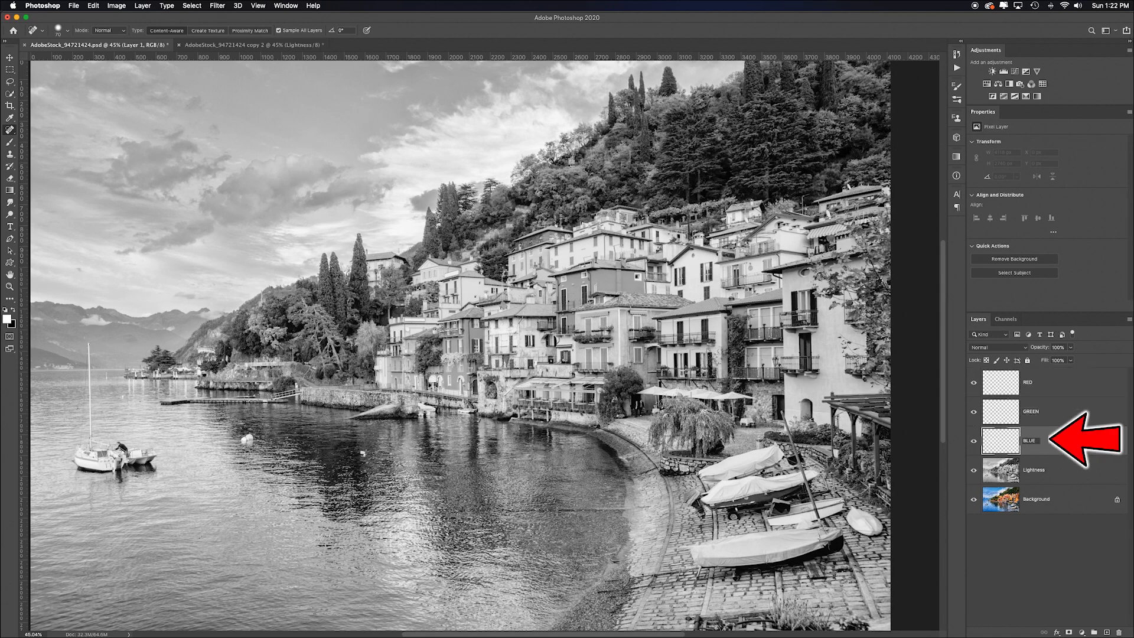
text(BLUE)
key(Return)
click(974, 472)
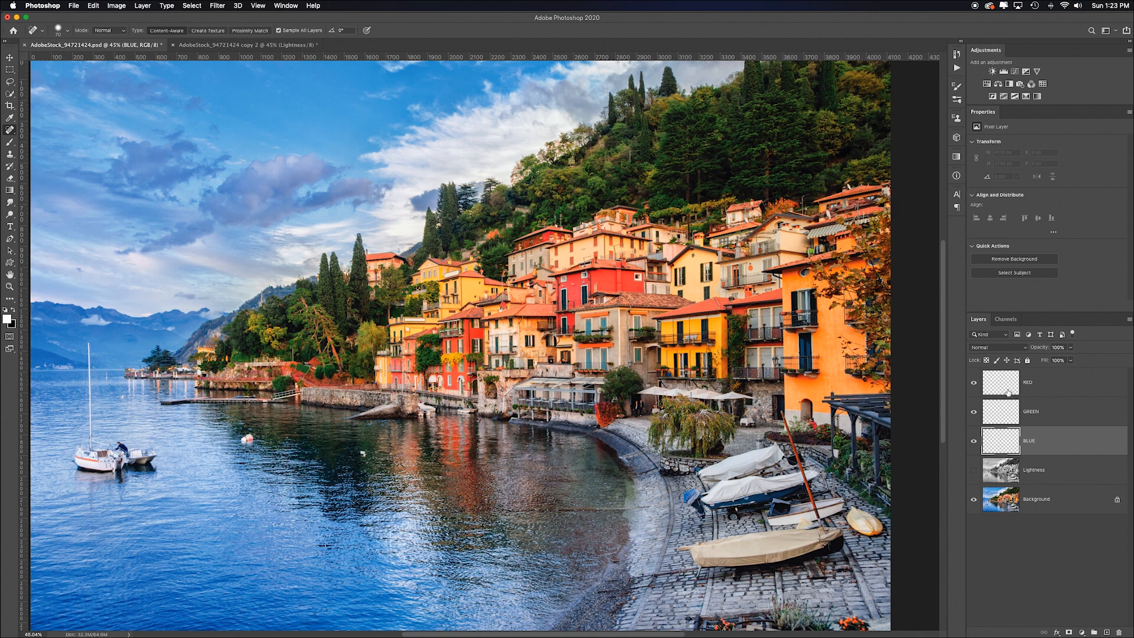
- Preview the original document's Red, Green and Blue channels one at a time
click(1007, 319)
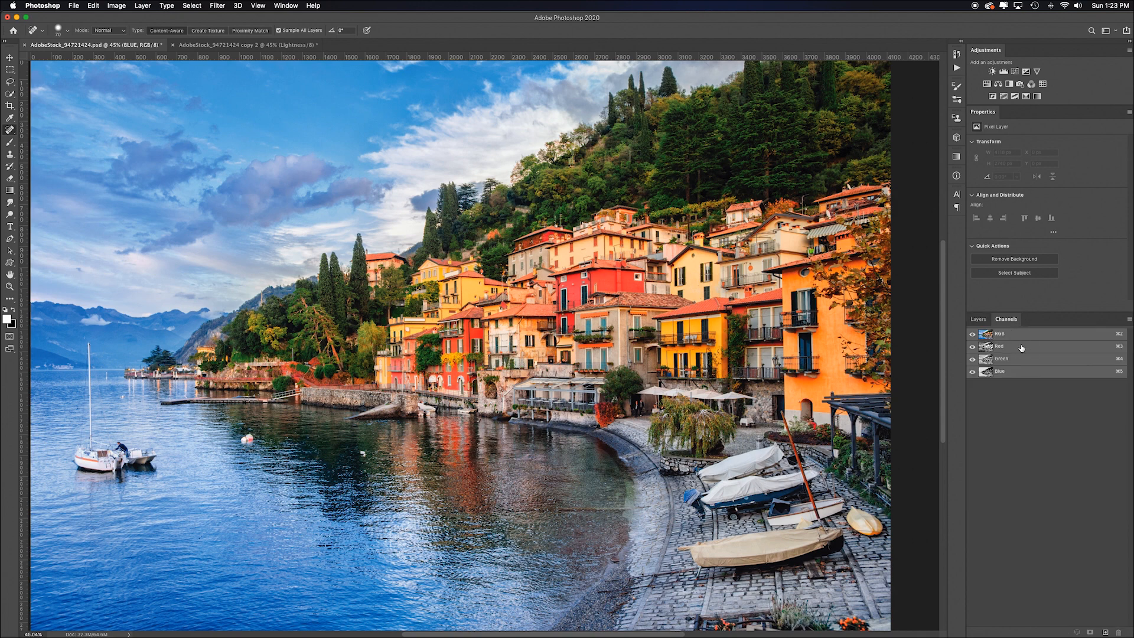
click(1021, 348)
click(1020, 359)
click(1019, 372)
- Select the entire canvas on the Red channel and try to copy it with the empty BLUE layer active
click(1018, 348)
key(super+a)
key(super+c)
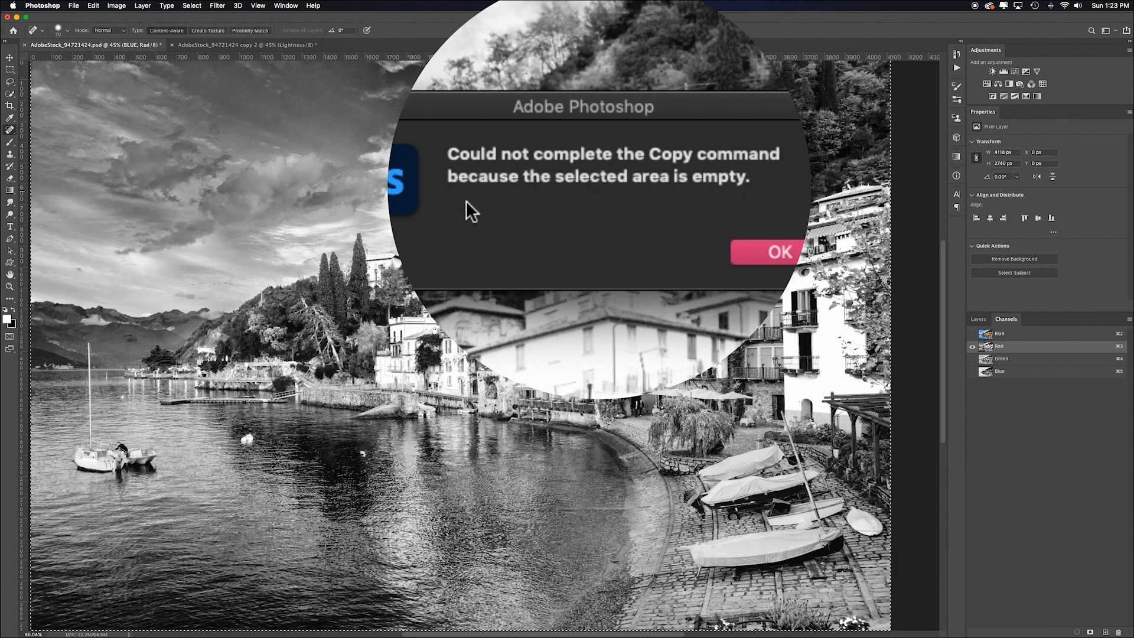
click(800, 253)
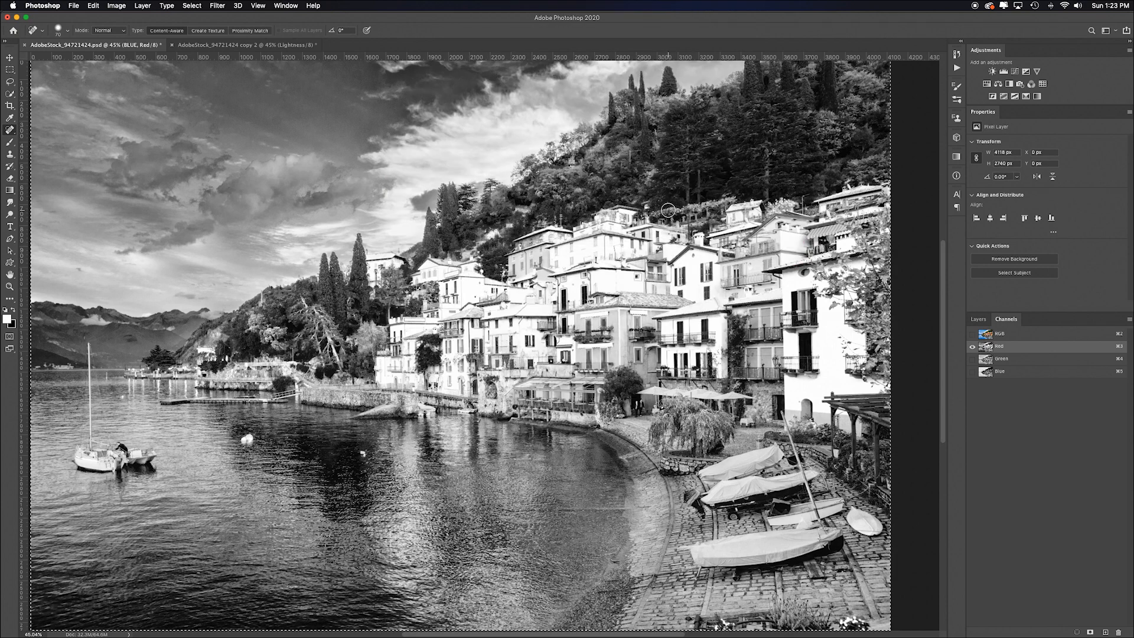
- Copy the Red channel of the Background layer and paste it into the RED layer
click(983, 321)
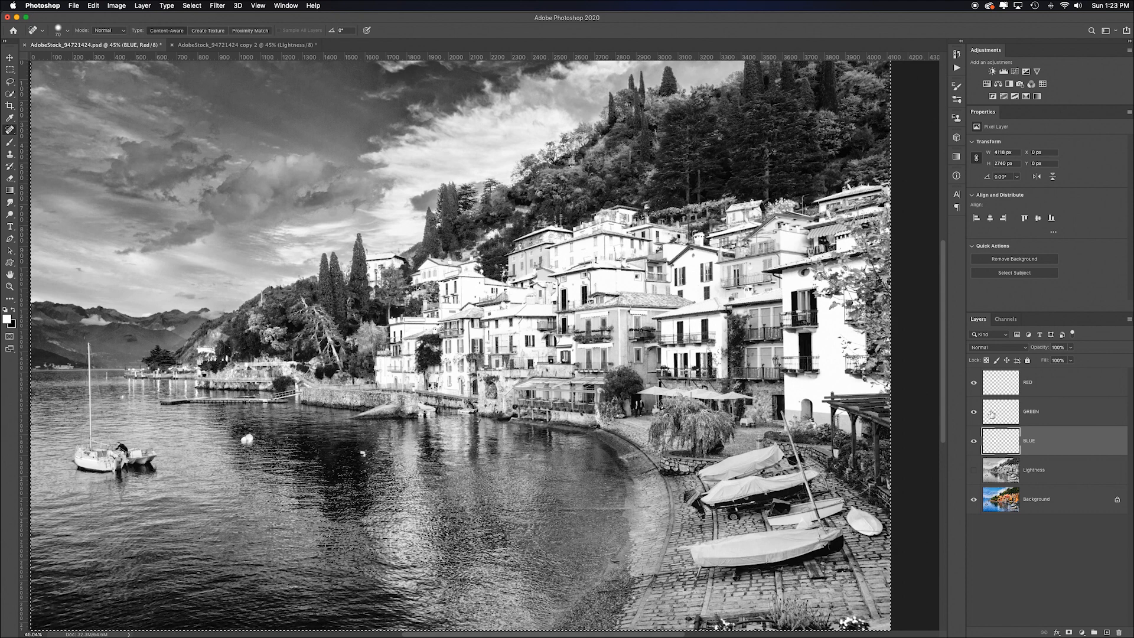
click(1049, 506)
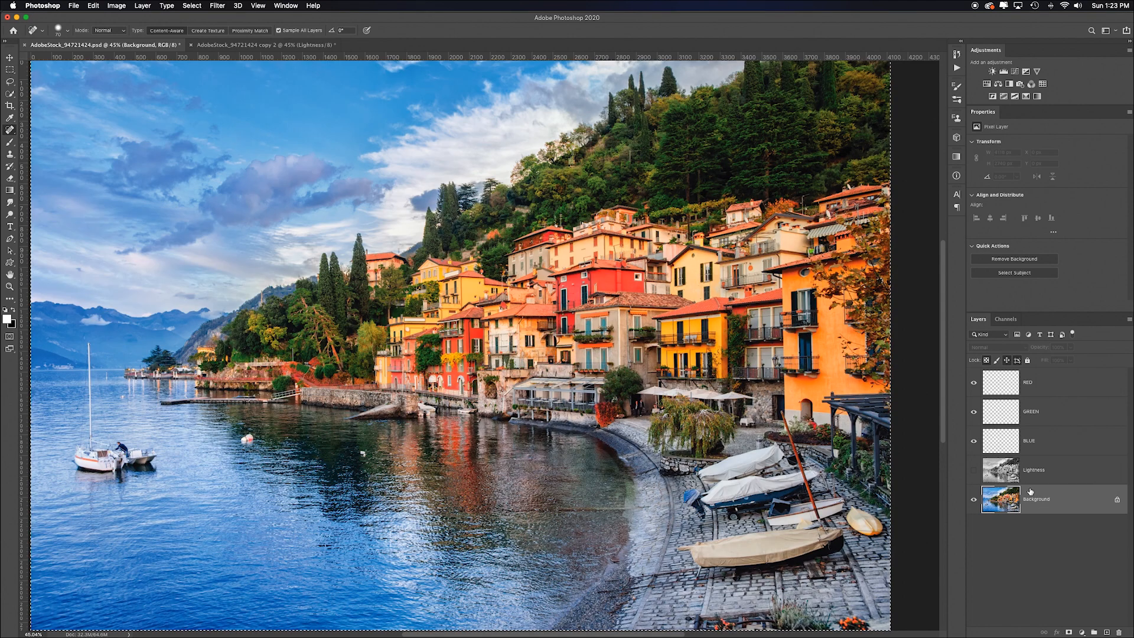
click(1005, 319)
click(1016, 349)
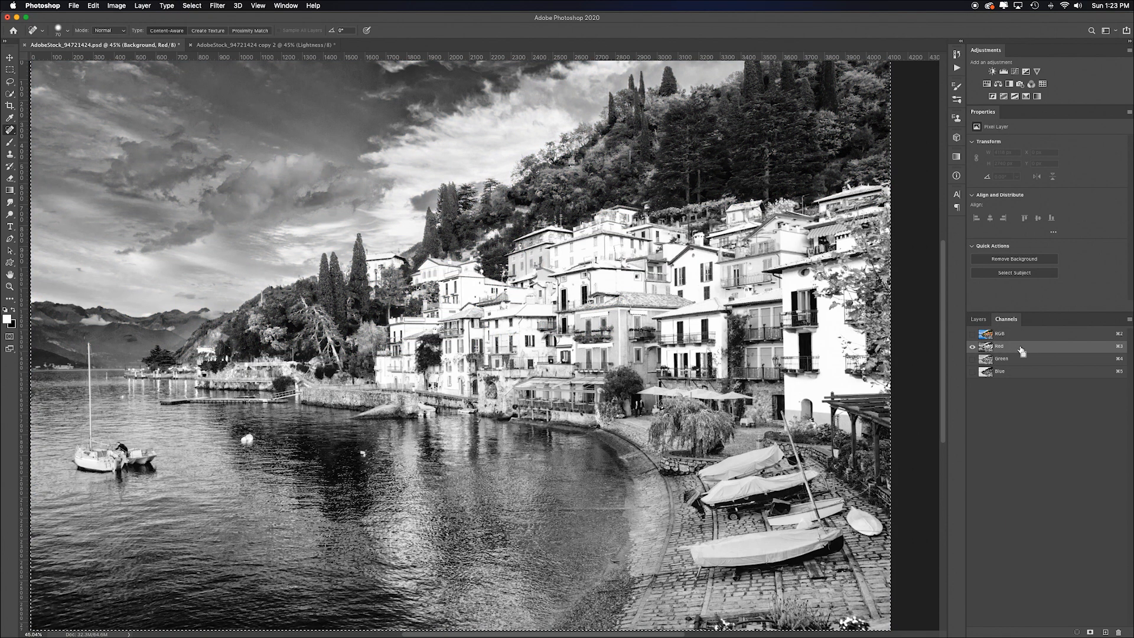
click(977, 319)
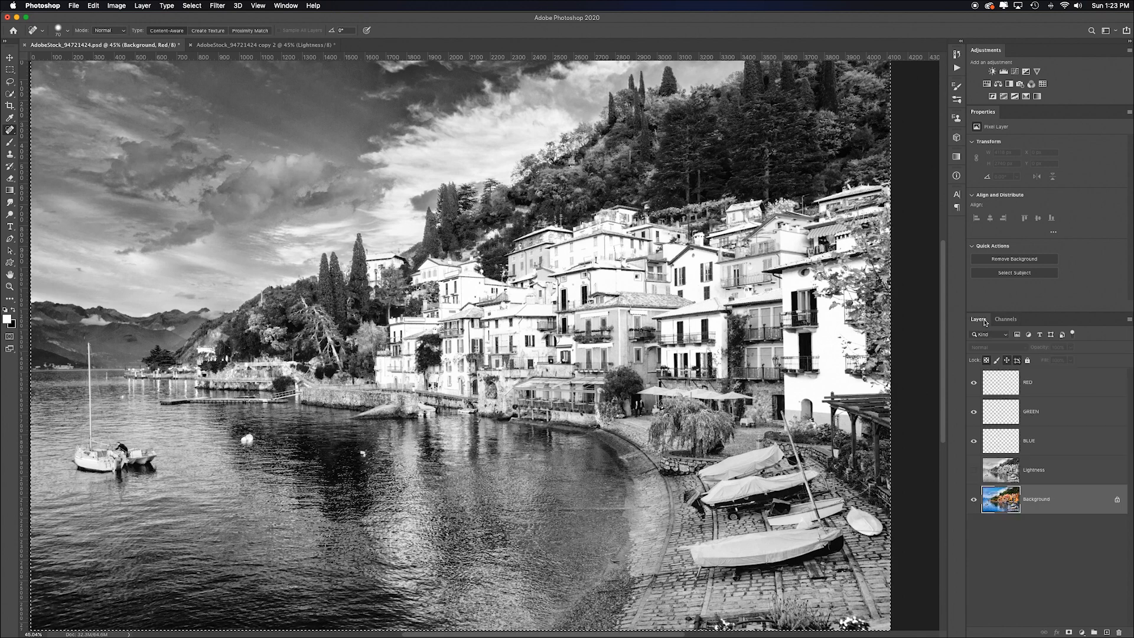
click(1053, 385)
key(super+v)
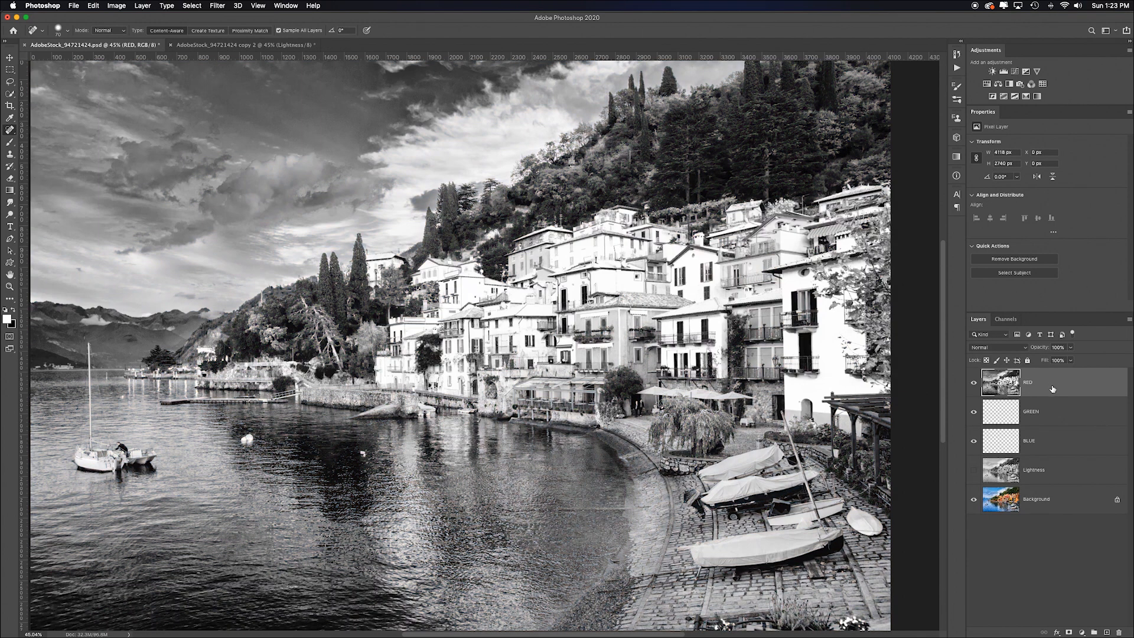
- Copy the entire Green channel of the Background layer and paste it into the GREEN layer
click(1033, 500)
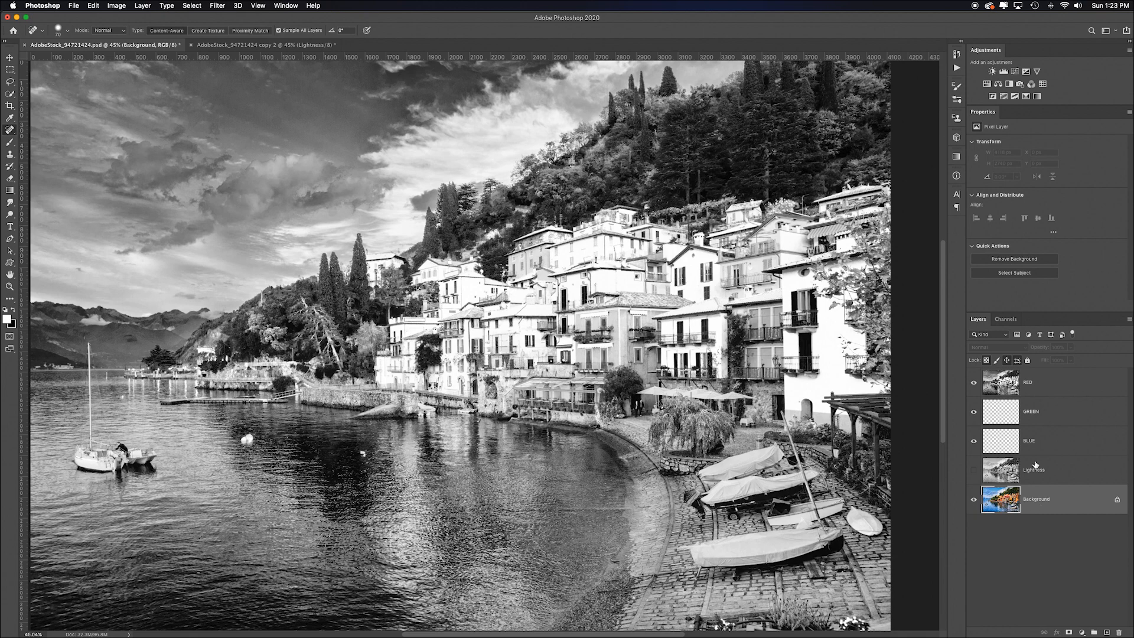
click(1005, 320)
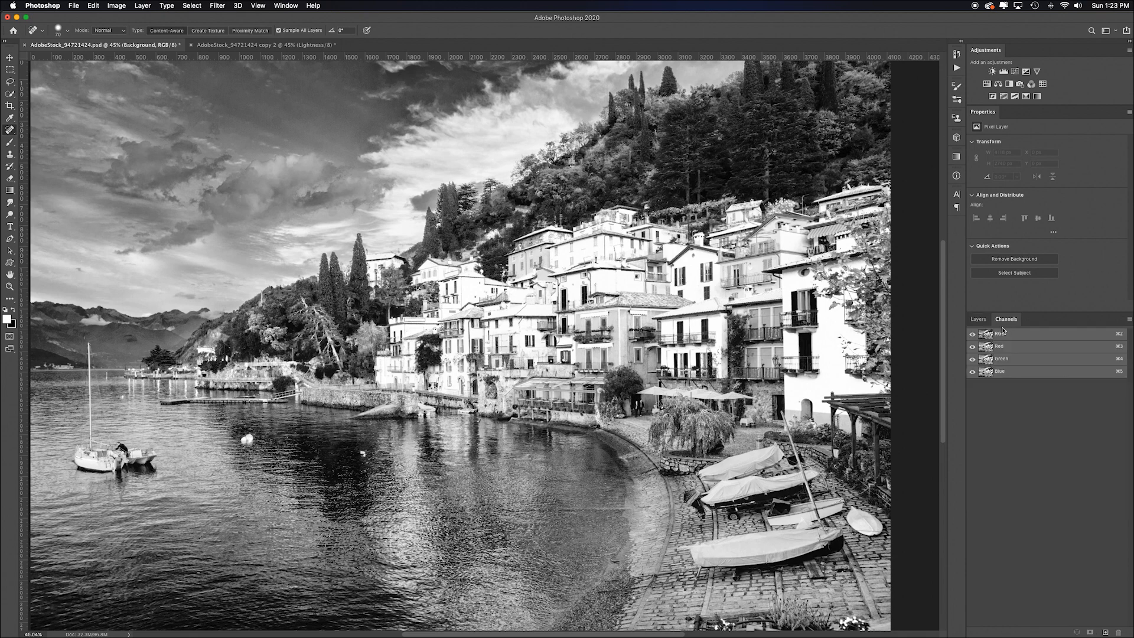
click(1012, 359)
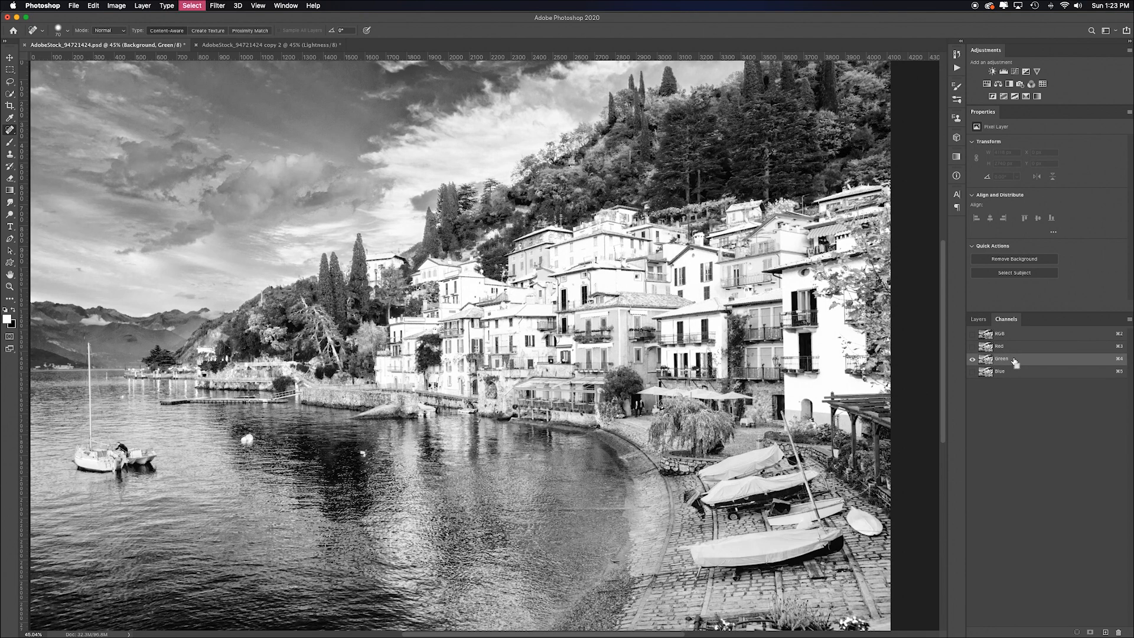
click(979, 319)
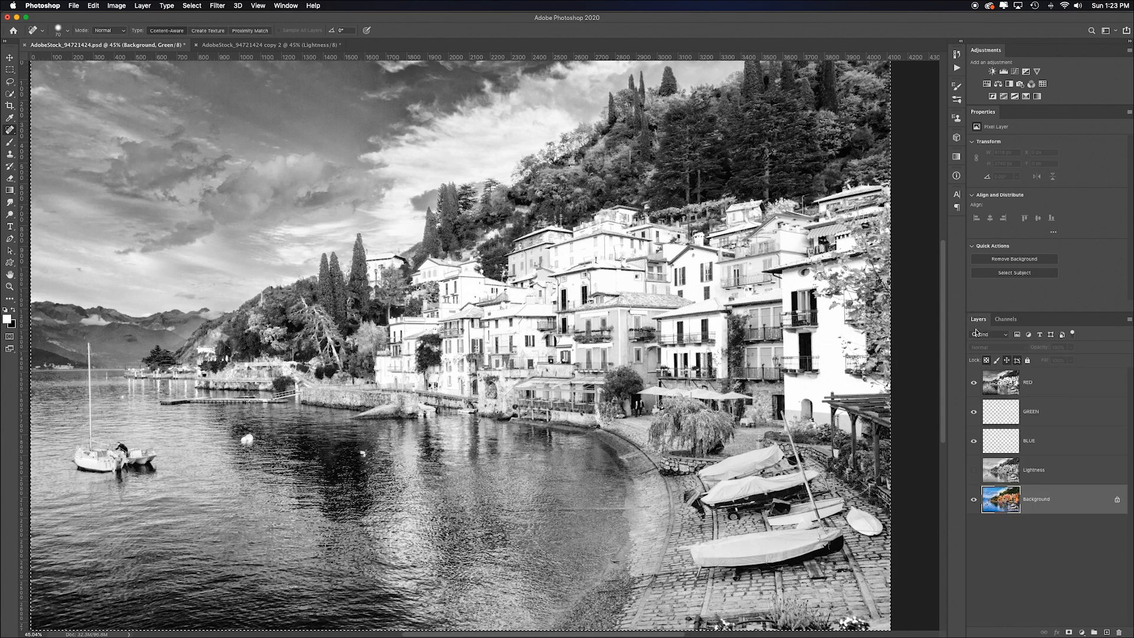
click(1061, 411)
key(super+v)
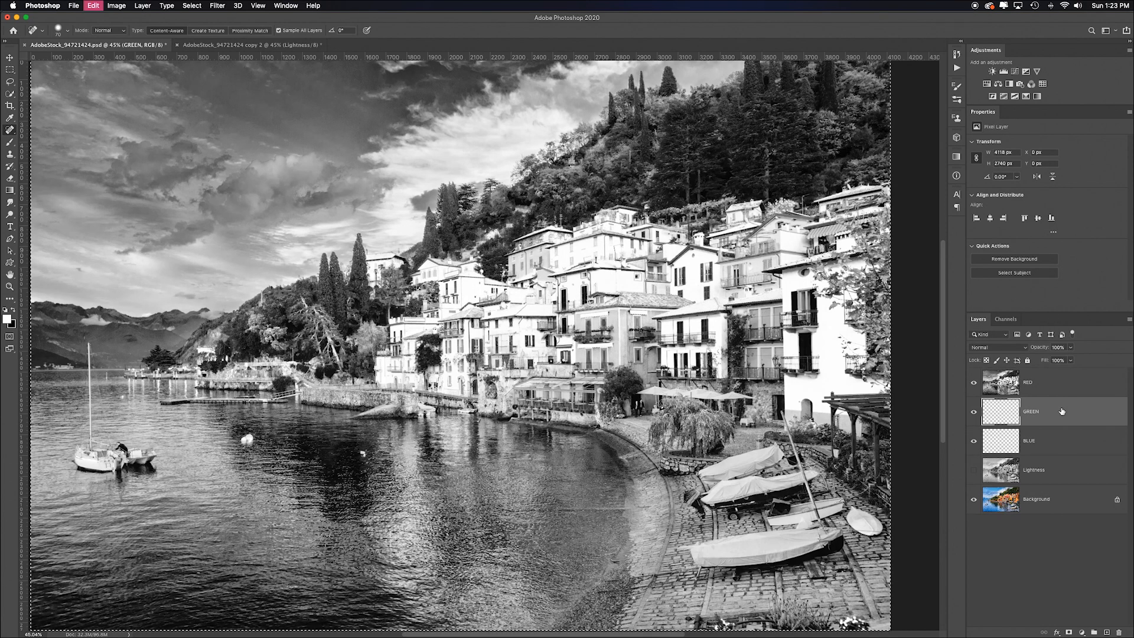
- Copy the entire Blue channel of the Background layer and paste it into the BLUE layer
click(1061, 499)
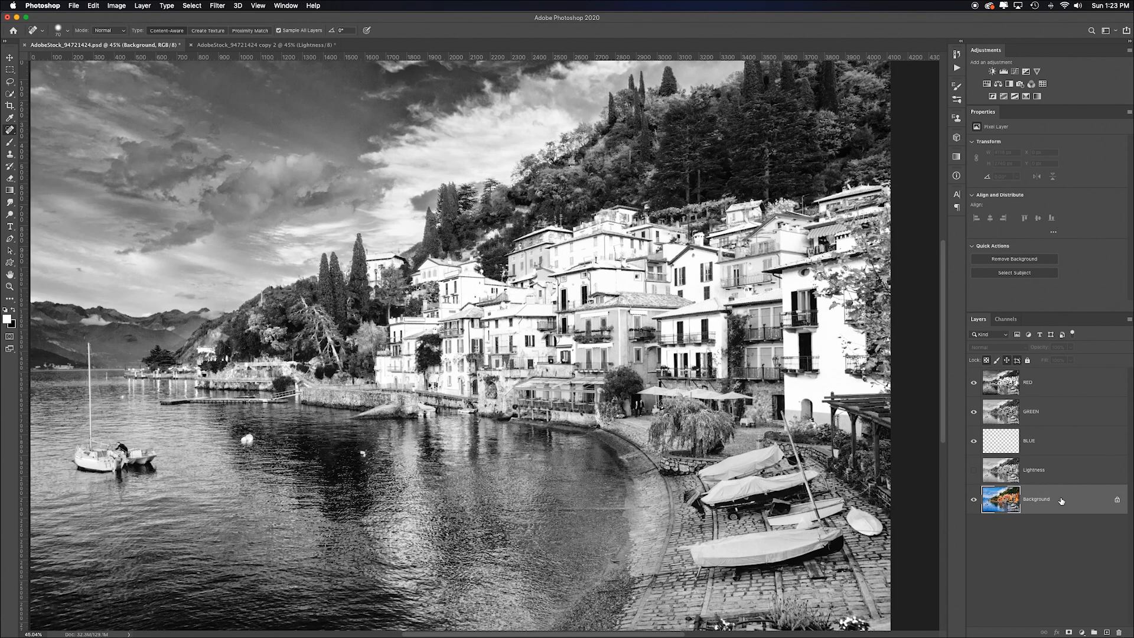
click(1002, 322)
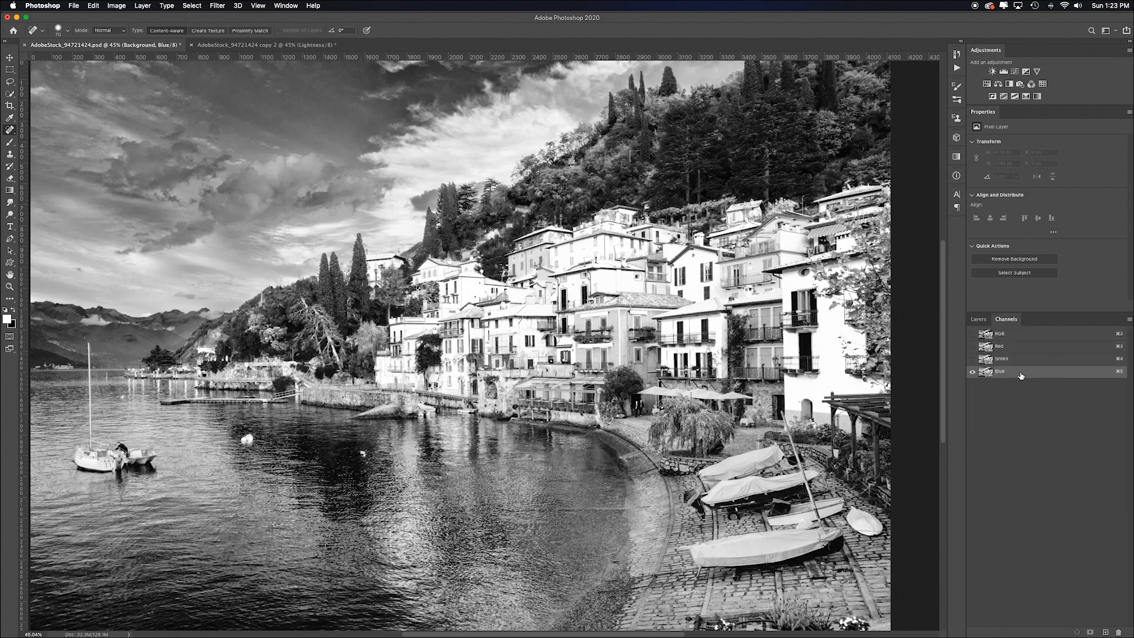
click(1021, 376)
key(super+a)
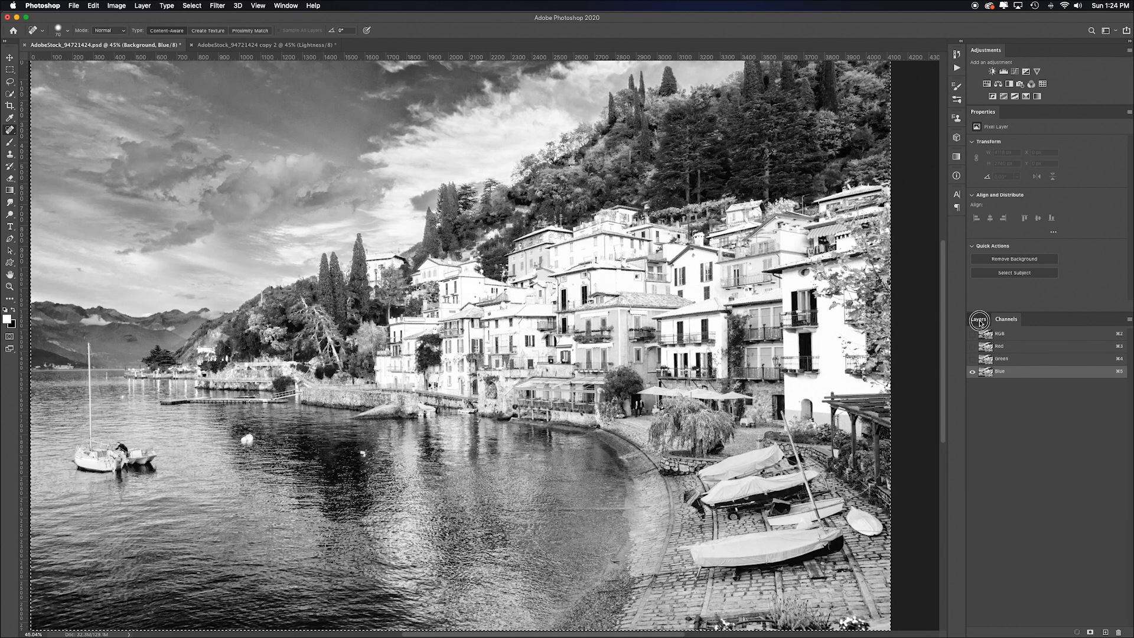
click(978, 320)
click(1053, 441)
key(super+v)
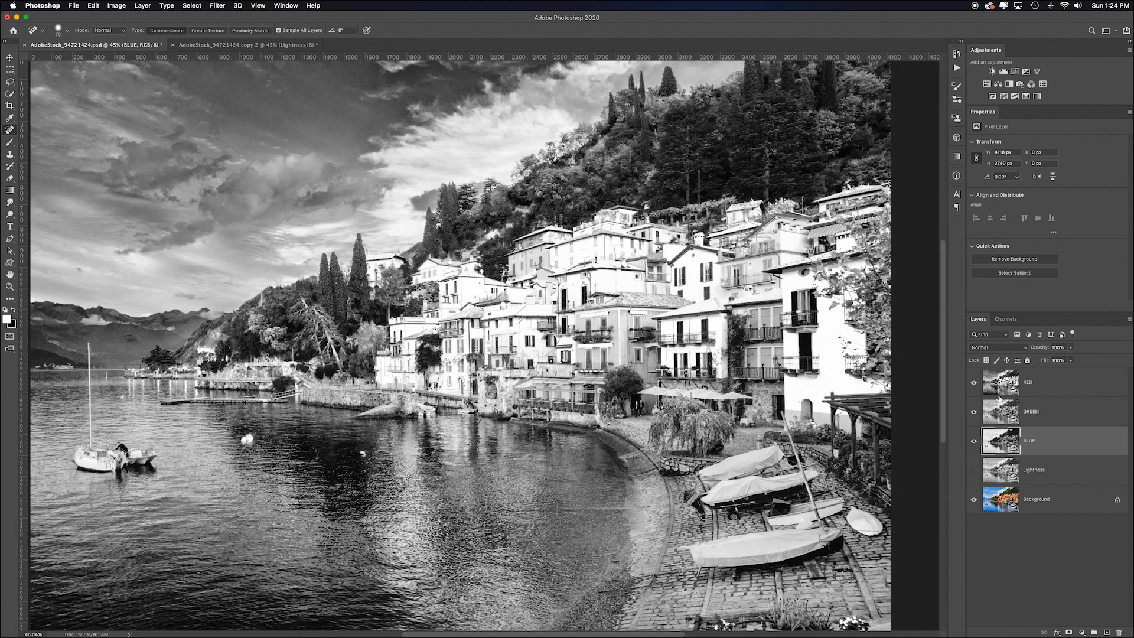
- Hide the RED, GREEN and BLUE layers one after another to compare the channel versions, and show all three again
click(974, 383)
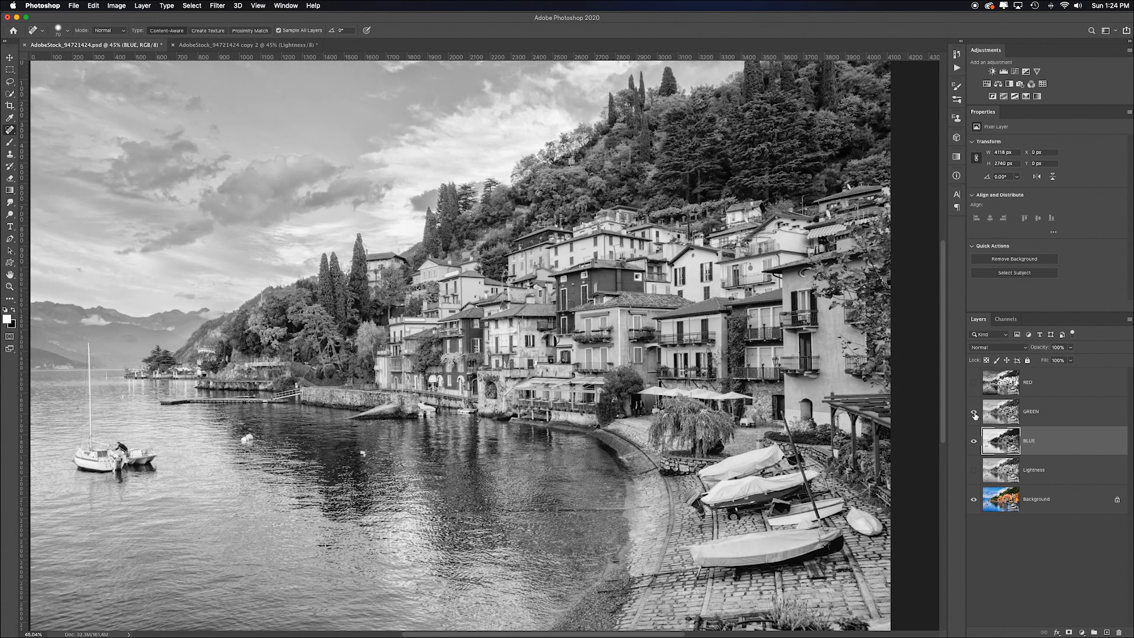
click(974, 413)
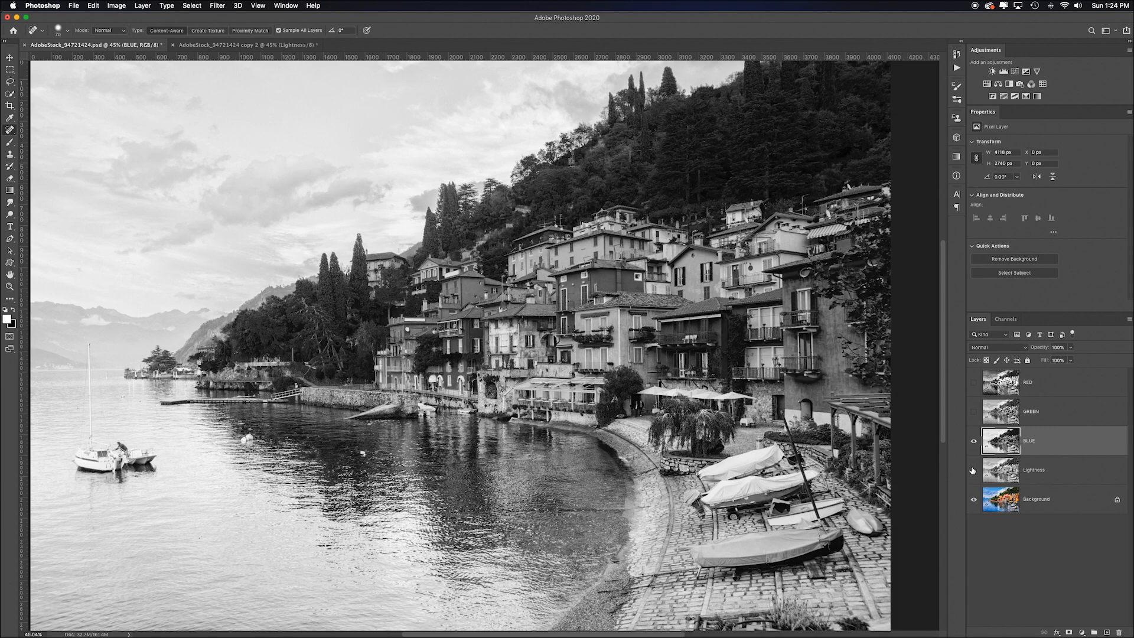
click(973, 441)
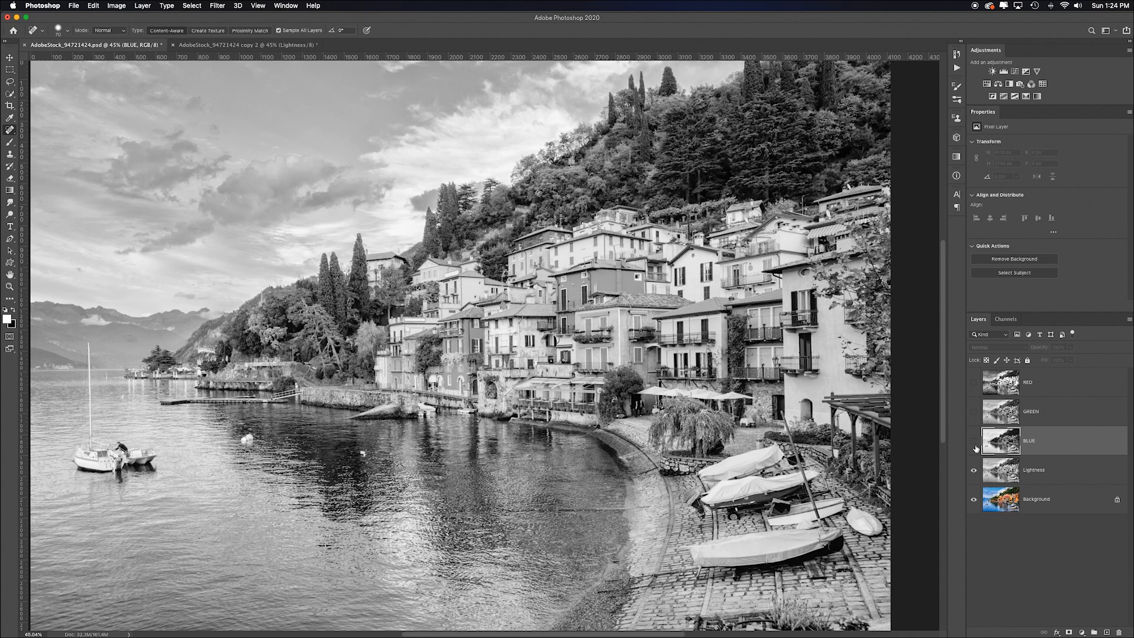
drag(976, 444, 973, 382)
- Add a black layer mask that conceals everything to each of the RED, GREEN and BLUE layers
click(1079, 381)
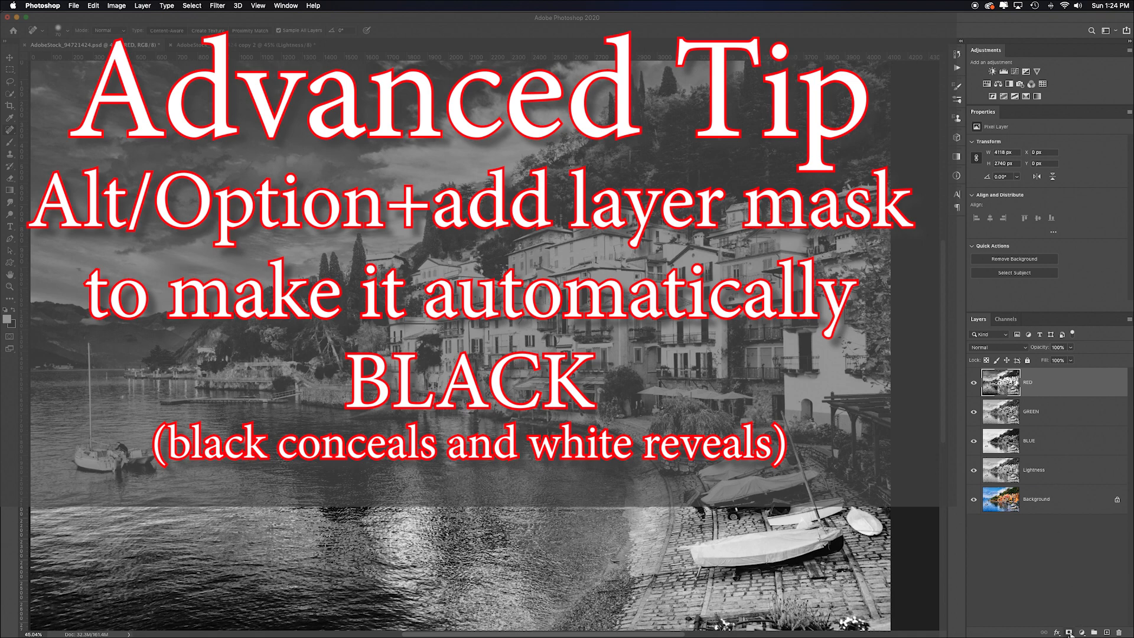
alt+click(1069, 633)
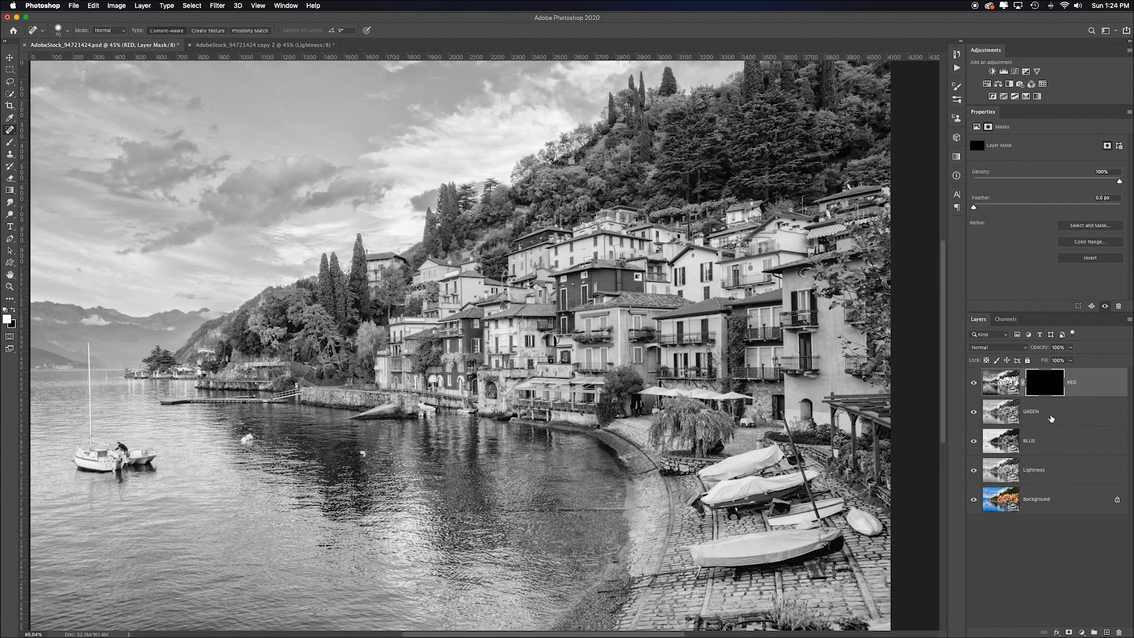
click(1045, 415)
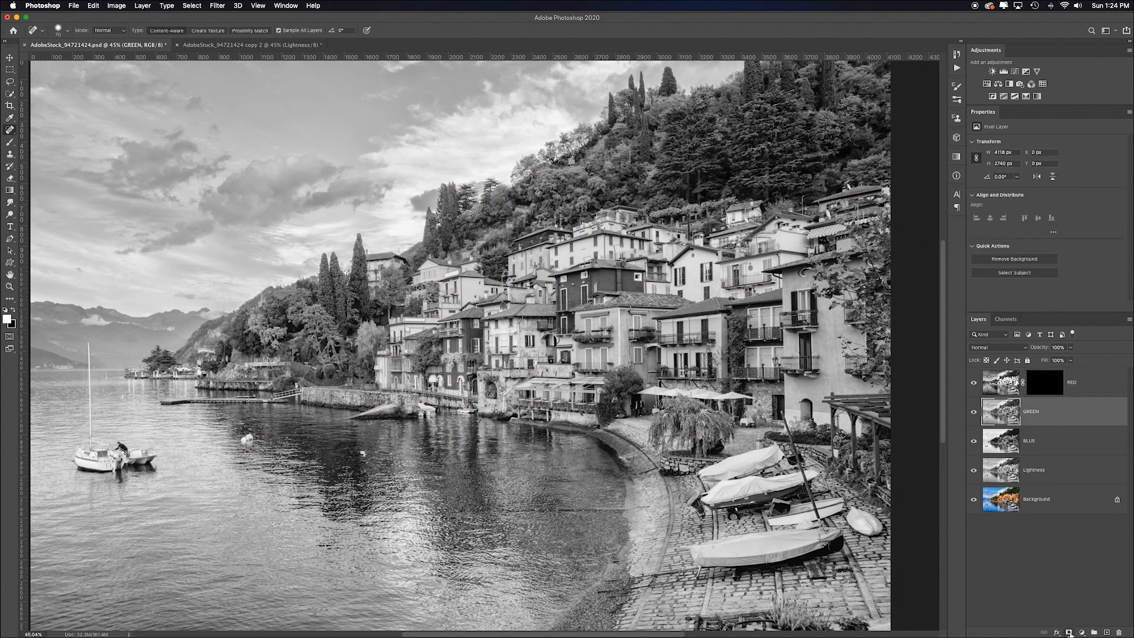
alt+click(1069, 632)
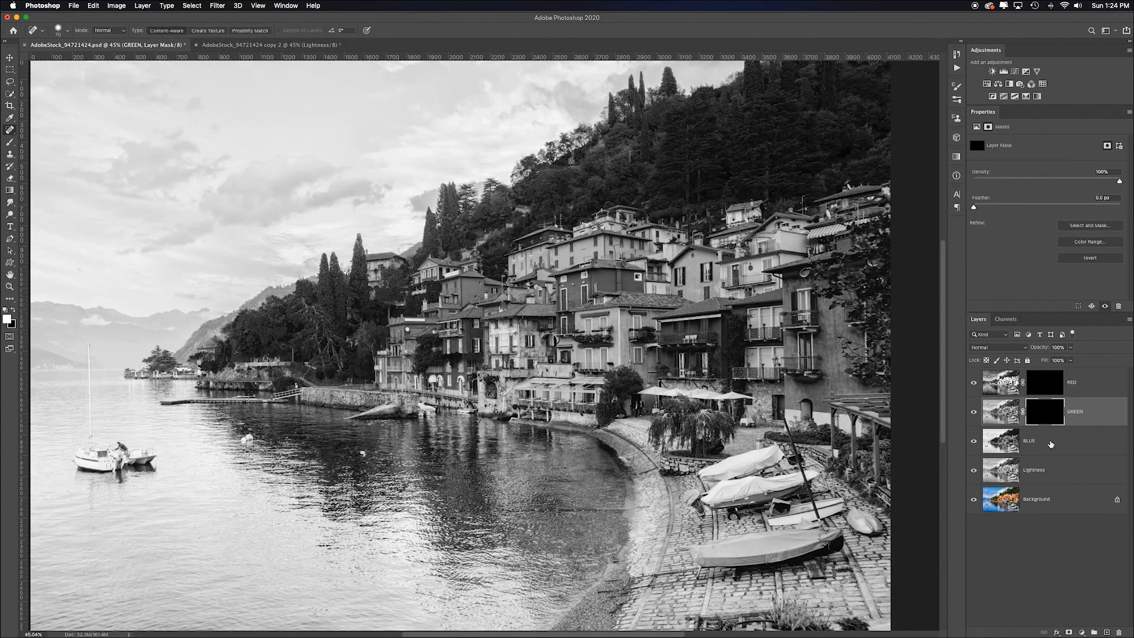
click(1050, 442)
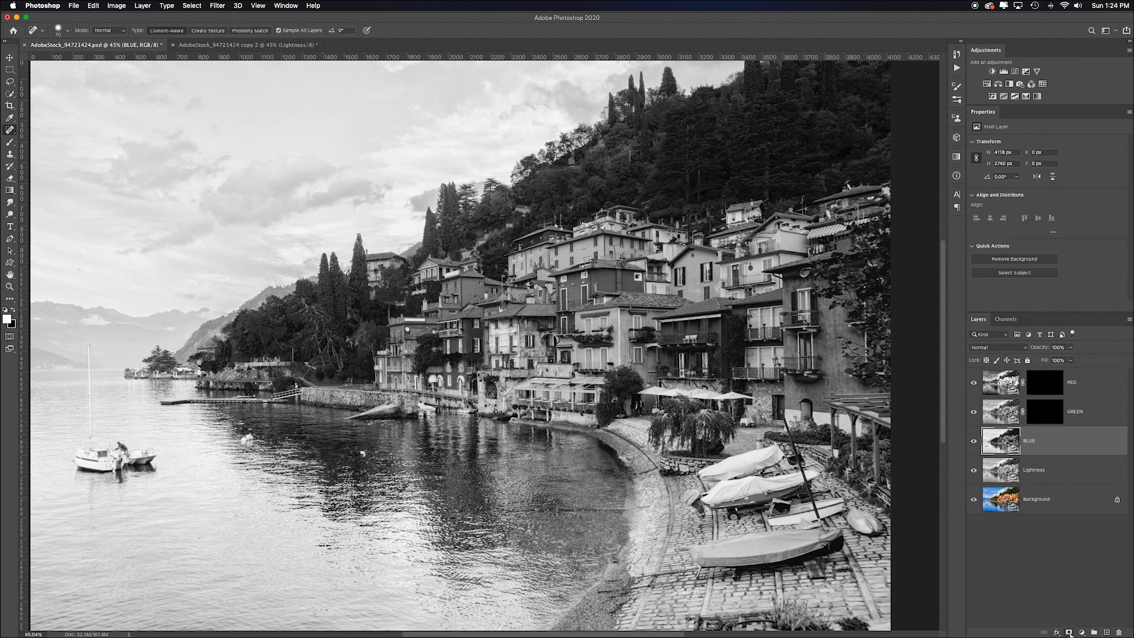
alt+click(1069, 633)
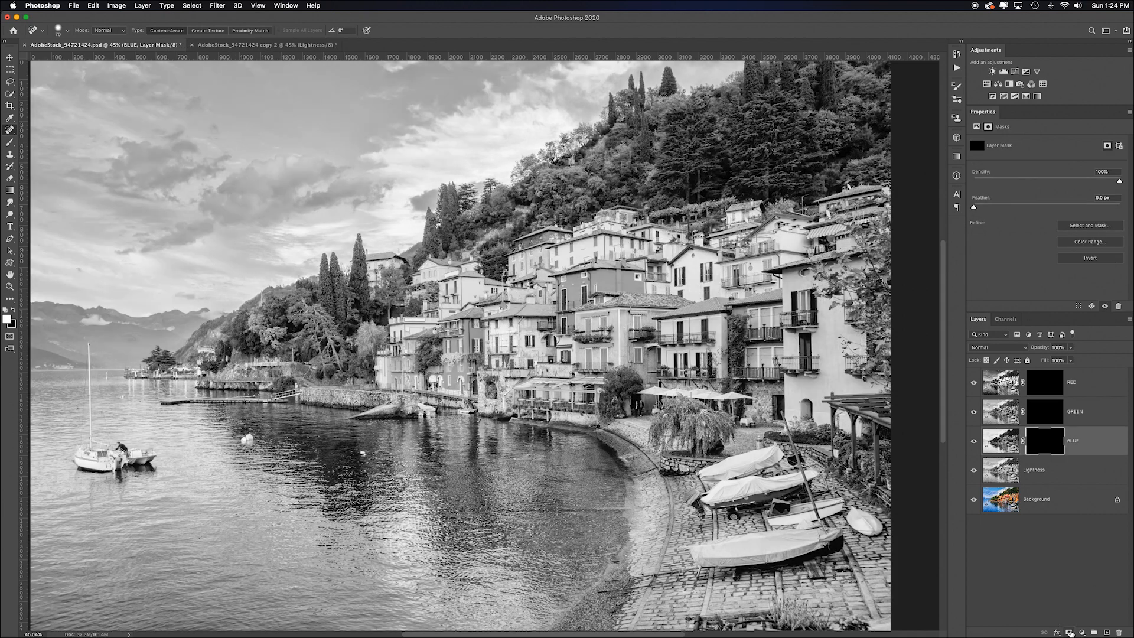
- Toggle the Lightness layer's visibility, and temporarily disable the RED layer's mask to compare the two versions
click(973, 471)
click(973, 470)
click(973, 470)
click(973, 471)
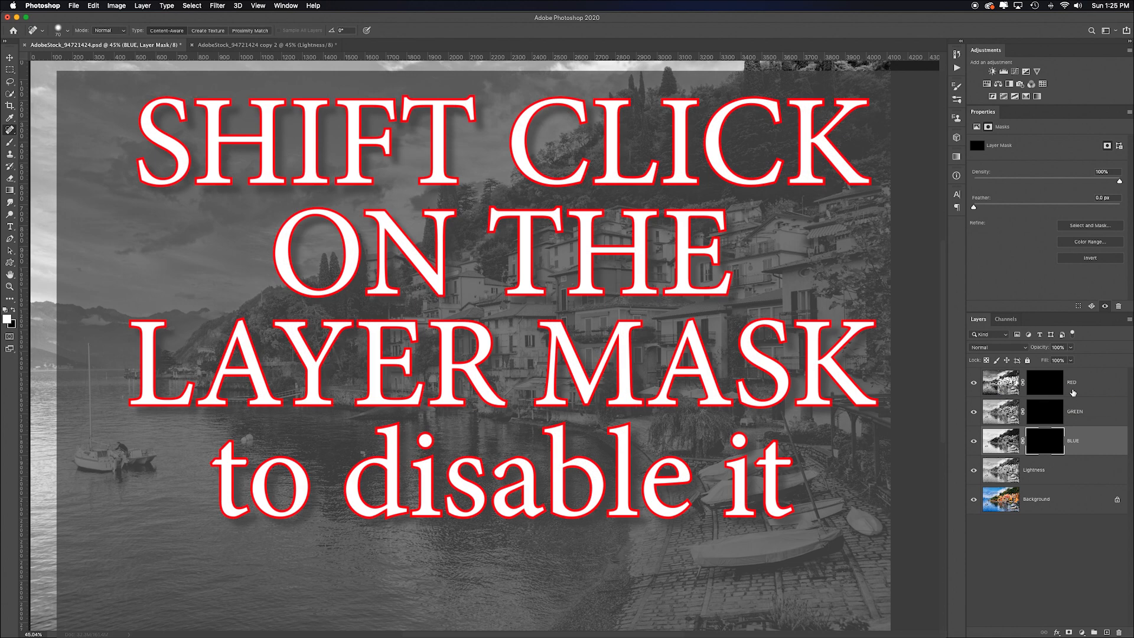
shift+click(1041, 385)
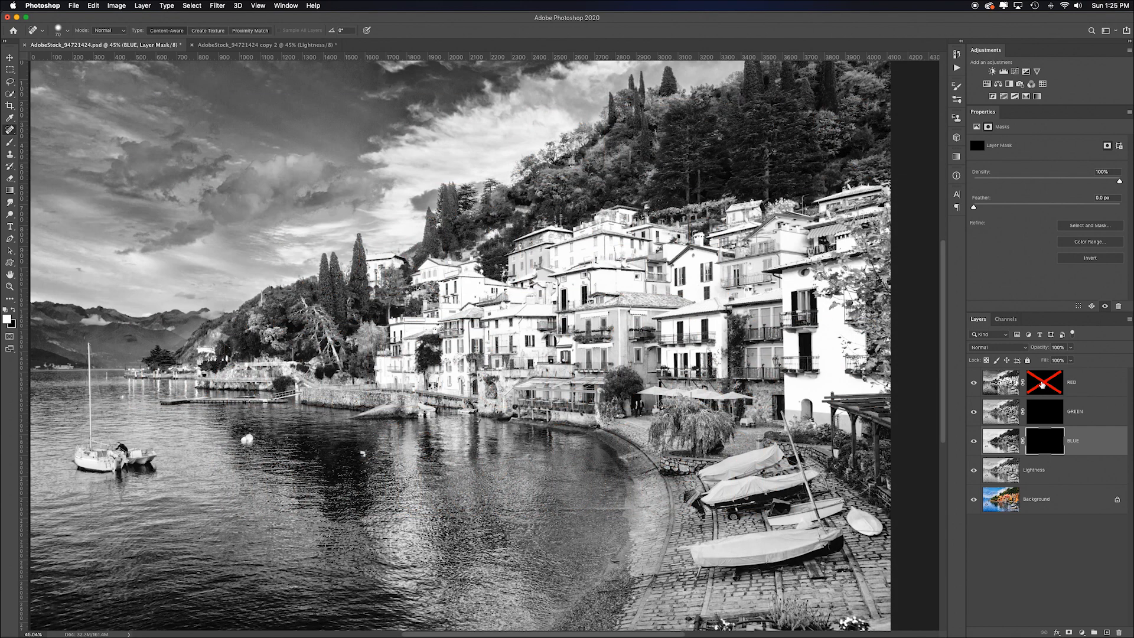
shift+click(1041, 385)
- Switch to the Brush tool and enlarge its tip to 1400 px
key(b)
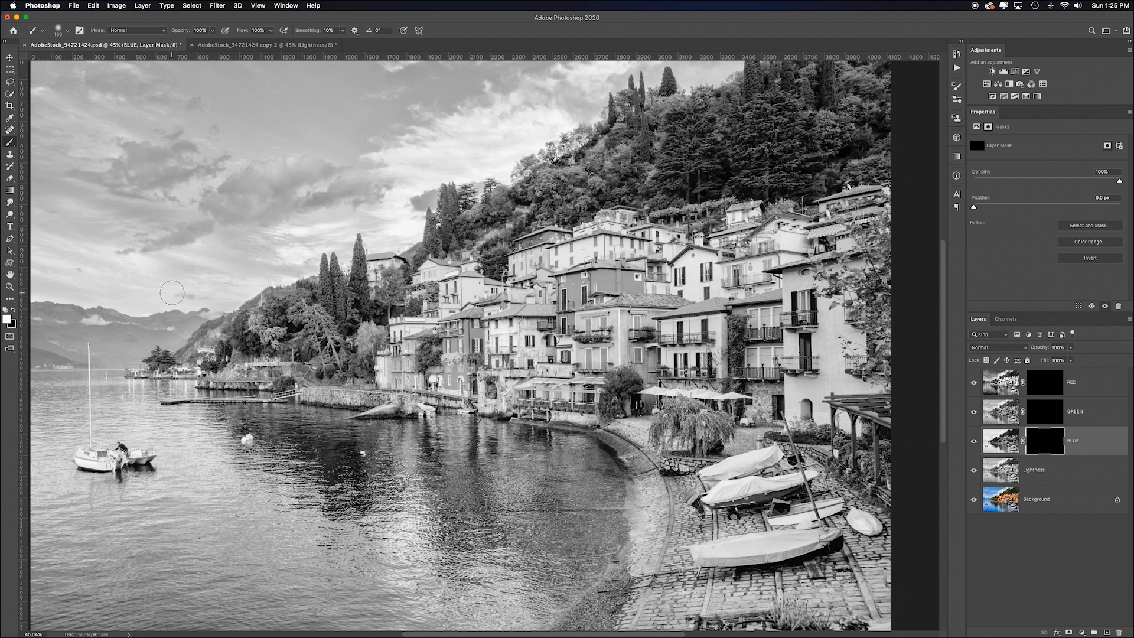
key(bracketright)
key(bracketright)
key(bracketright)
key(bracketright)
key(bracketright)
key(bracketright)
key(bracketright)
key(bracketright)
key(bracketright)
key(bracketright)
key(bracketright)
key(bracketright)
key(bracketright)
key(bracketright)
key(bracketright)
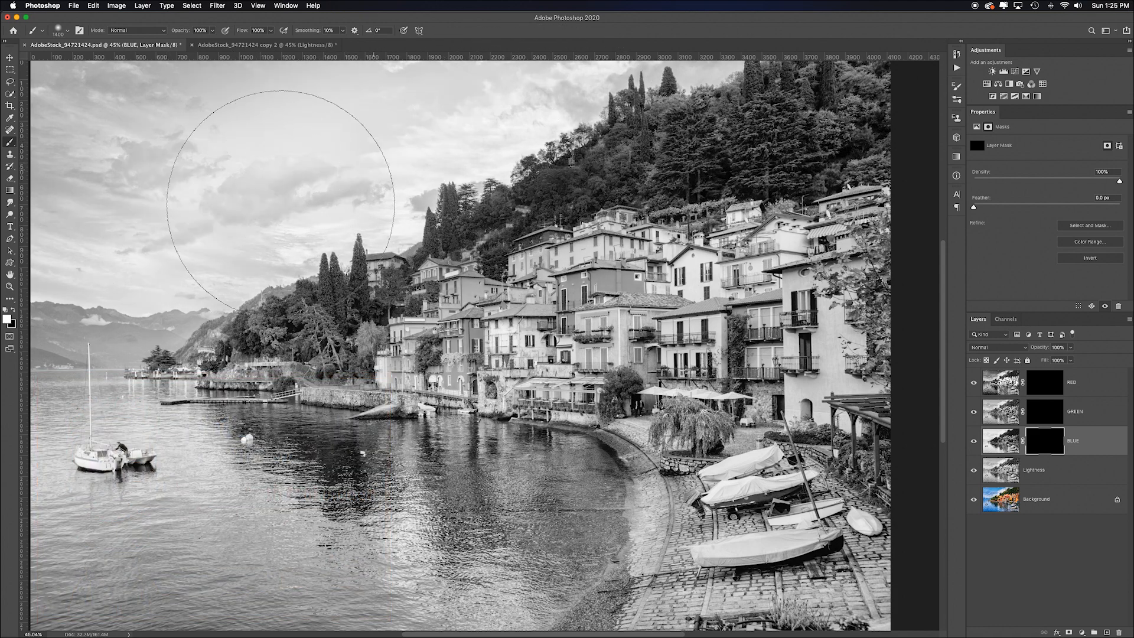
- Try painting white over the sky and water on the BLUE layer's mask, and undo the stroke
mouse_move(143, 291)
mouse_down()
mouse_move(178, 508)
mouse_move(384, 531)
mouse_move(106, 490)
mouse_move(454, 505)
mouse_up()
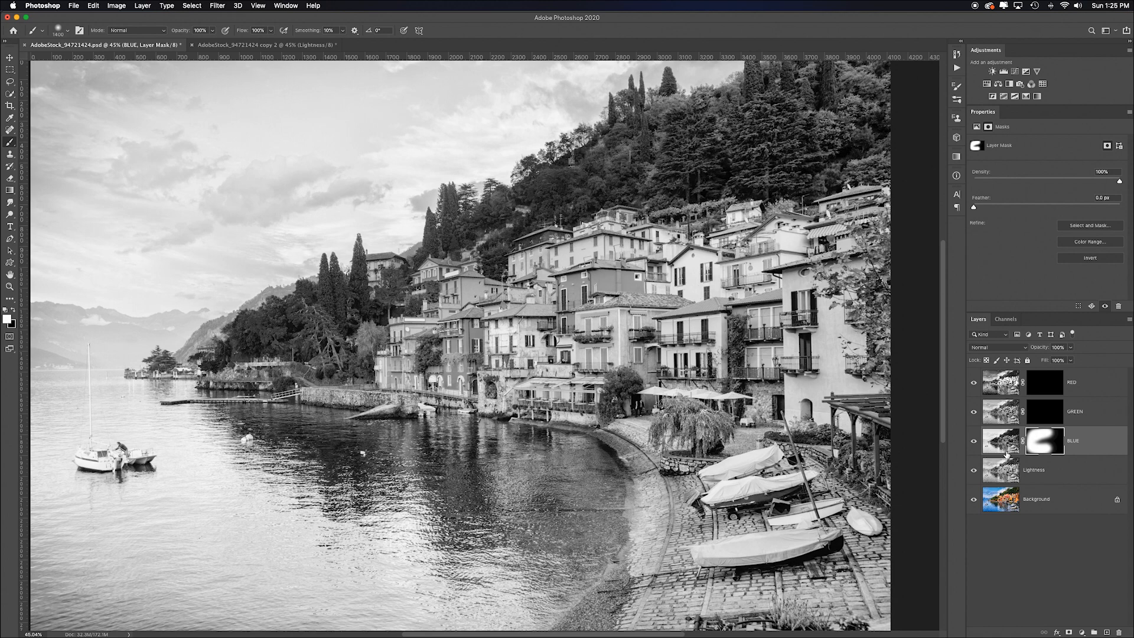
key(super+z)
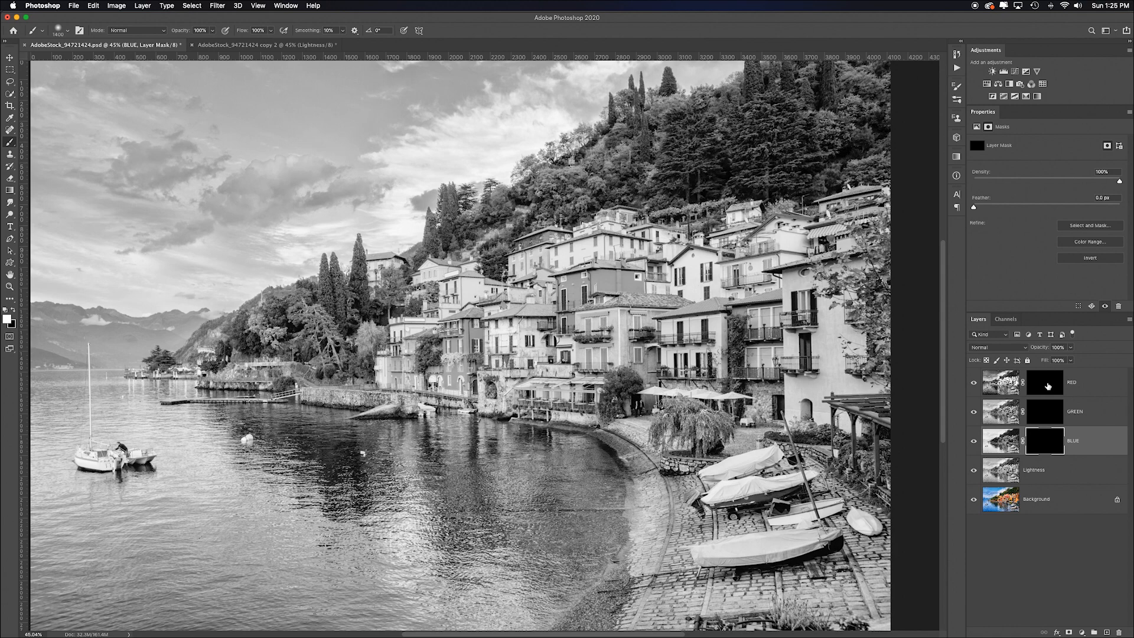
- Paint white on the RED layer's mask to reveal that layer over the sky, the water and the upper hillside
click(1047, 386)
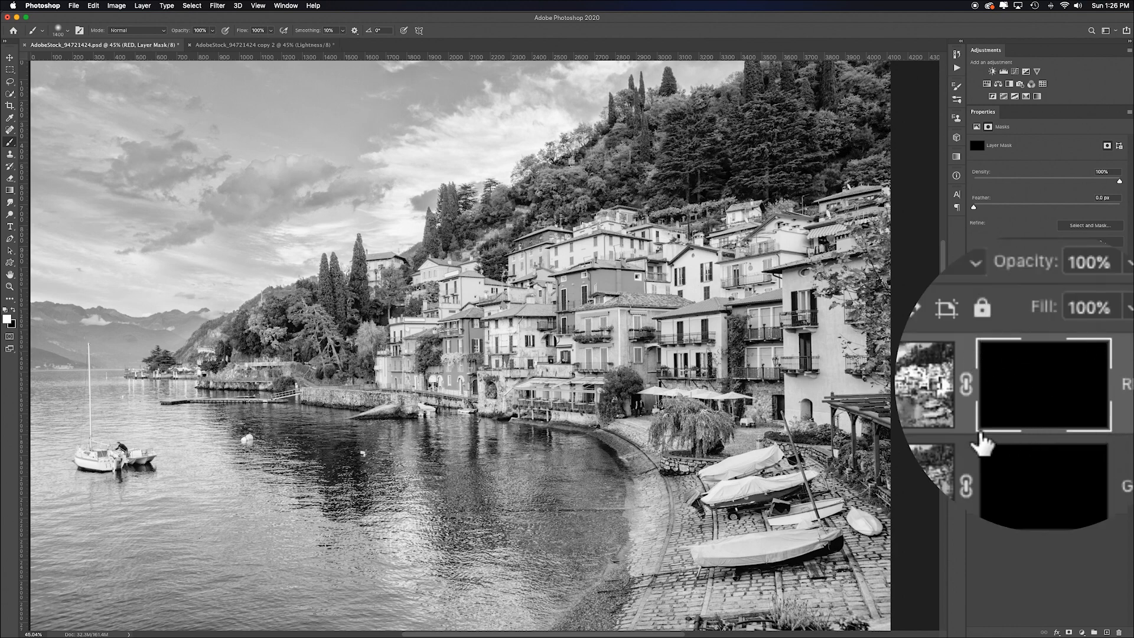
mouse_move(586, 150)
mouse_down()
mouse_move(278, 142)
mouse_move(124, 248)
mouse_move(118, 383)
mouse_move(260, 484)
mouse_move(248, 560)
mouse_move(296, 579)
mouse_move(472, 578)
mouse_move(514, 531)
mouse_up()
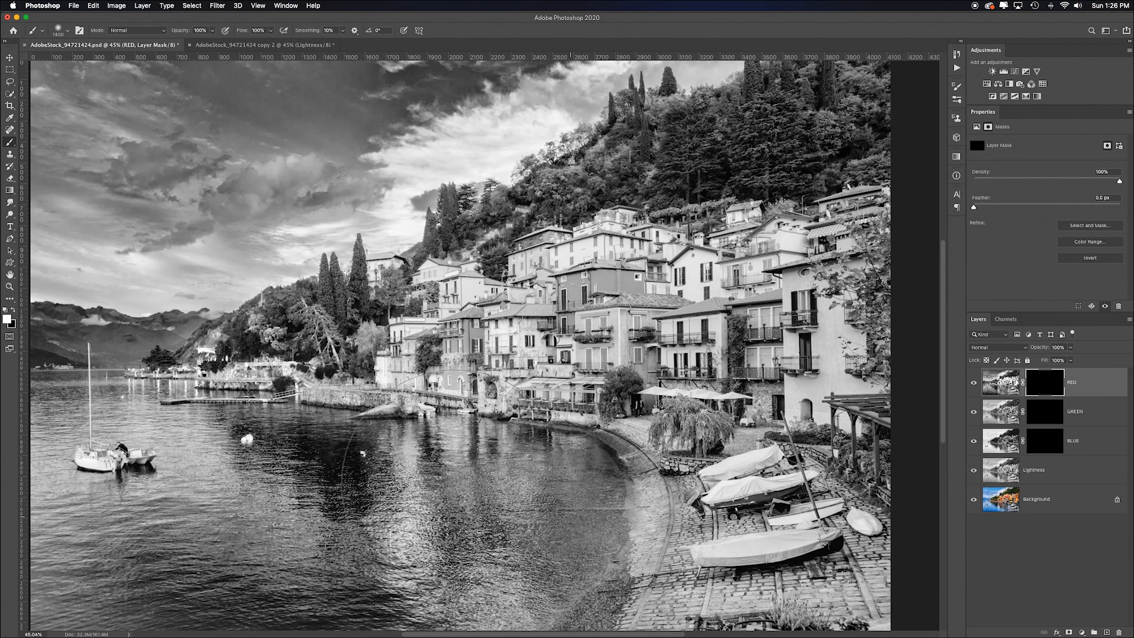
mouse_move(459, 154)
mouse_down()
mouse_move(813, 111)
mouse_move(824, 88)
mouse_up()
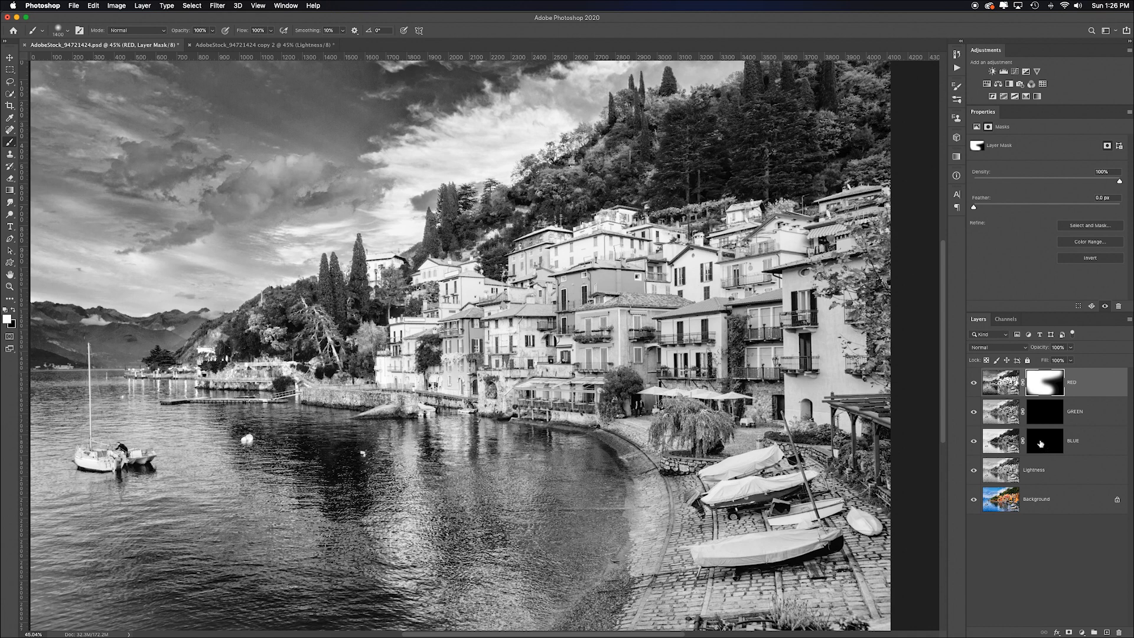
- Paint white on the BLUE layer's mask to reveal that layer over the village buildings and the shore beside them
click(1040, 442)
mouse_move(874, 390)
mouse_down()
mouse_move(738, 330)
mouse_move(620, 254)
mouse_up()
mouse_move(629, 333)
mouse_down()
mouse_move(493, 322)
mouse_move(731, 261)
mouse_move(753, 593)
mouse_move(856, 369)
mouse_move(841, 369)
mouse_up()
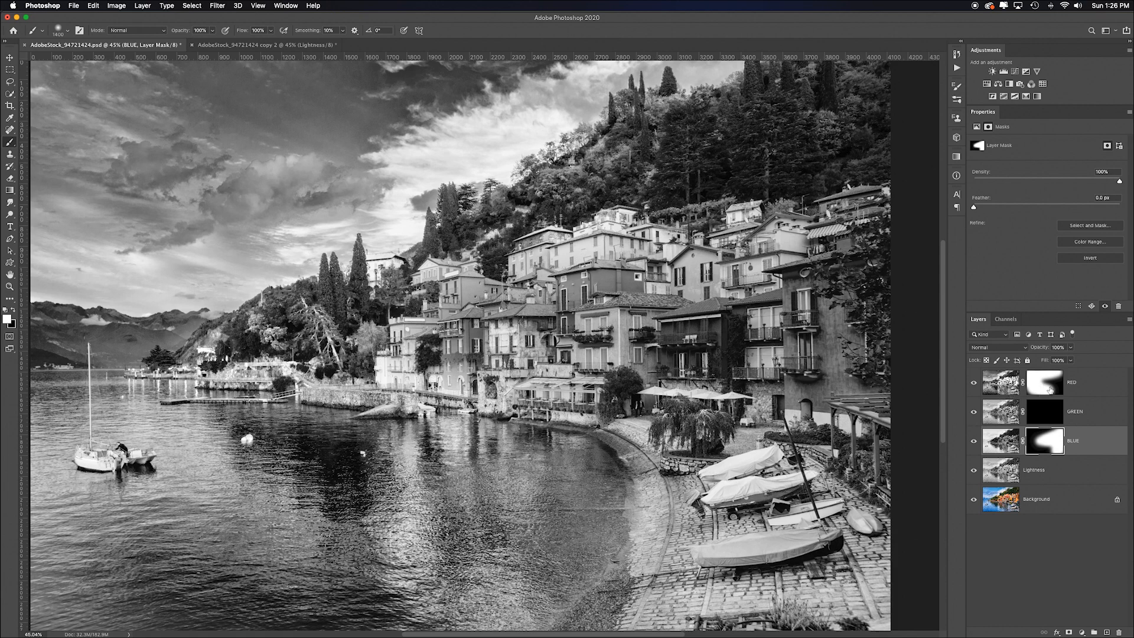
- Paint black with a 300 px brush on the BLUE layer's mask over the large house and tree at the photo's right edge
key(x)
key(bracketleft)
key(bracketleft)
key(bracketleft)
key(bracketleft)
key(bracketleft)
key(bracketleft)
key(bracketleft)
key(bracketleft)
key(bracketleft)
key(bracketleft)
key(bracketleft)
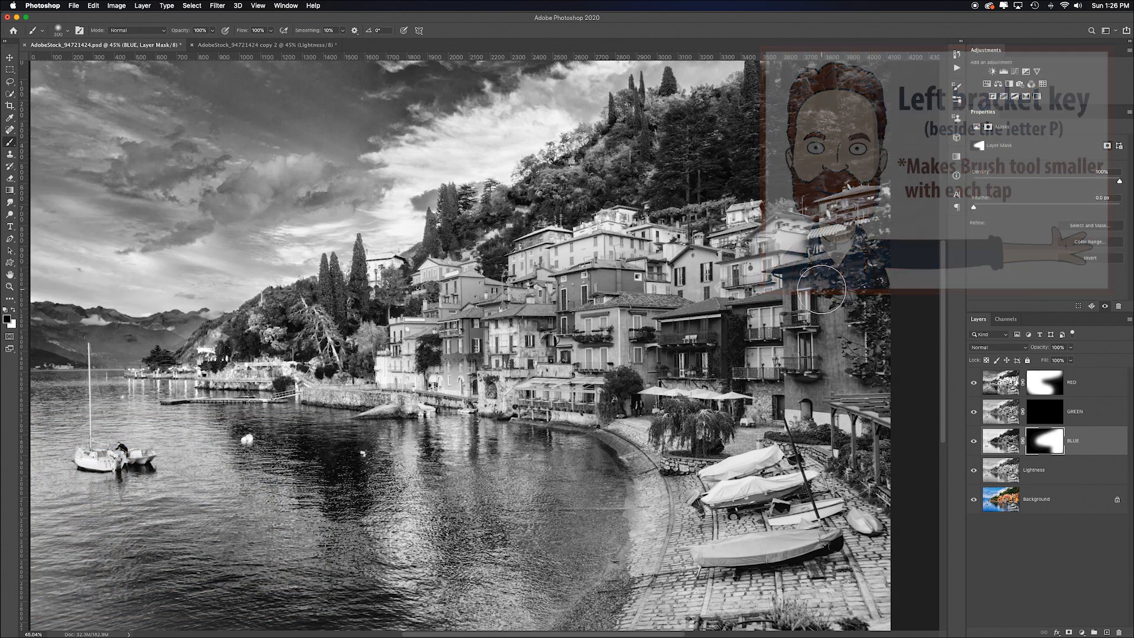
scroll(909, 351, down, 1)
scroll(812, 294, up, 2)
mouse_move(813, 319)
mouse_down()
mouse_move(821, 450)
mouse_move(836, 411)
mouse_move(881, 402)
mouse_move(854, 381)
mouse_move(872, 365)
mouse_move(852, 346)
mouse_move(866, 326)
mouse_move(802, 309)
mouse_move(896, 313)
mouse_up()
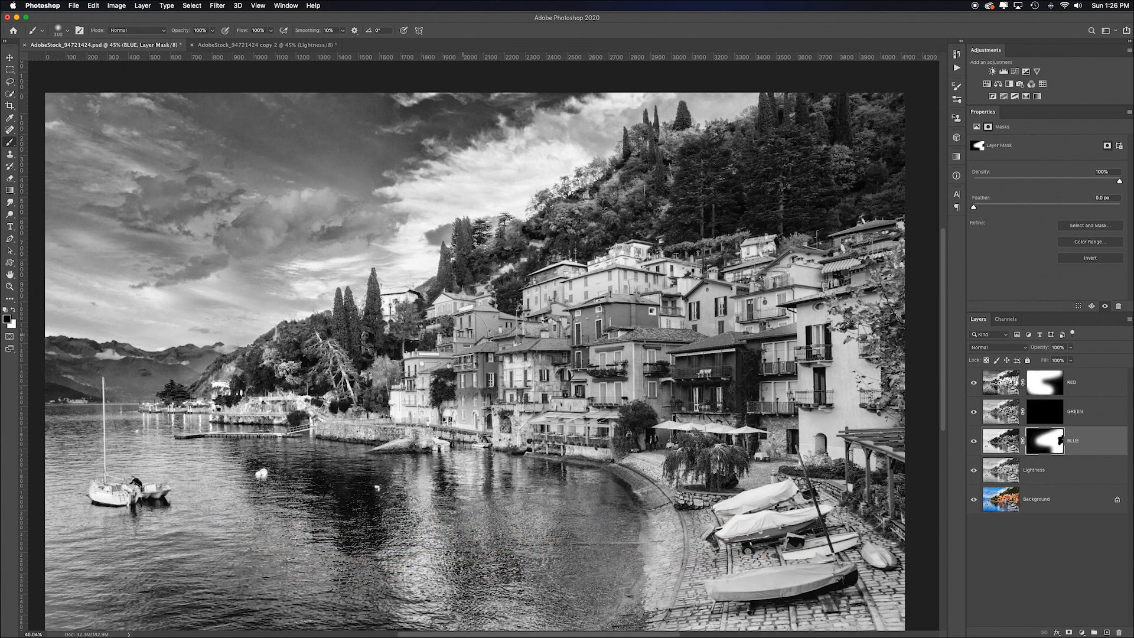
- Conceal the BLUE layer over some of the hillside houses, the waterfront and the beached boats by painting black on its mask
drag(470, 319, 494, 322)
drag(563, 282, 532, 282)
drag(405, 415, 637, 442)
mouse_move(689, 500)
mouse_down()
mouse_move(773, 489)
mouse_move(853, 524)
mouse_move(885, 553)
mouse_move(768, 578)
mouse_move(820, 608)
mouse_move(865, 506)
mouse_up()
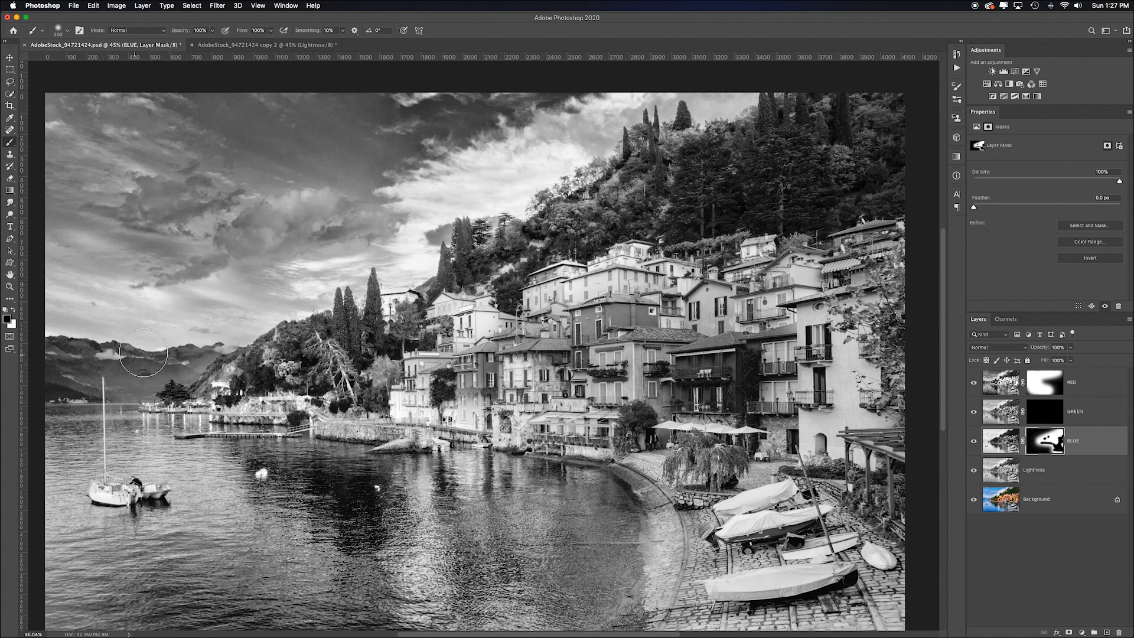
- Stamp all visible layers into a new layer above the RED layer and duplicate the merged layer
click(1089, 391)
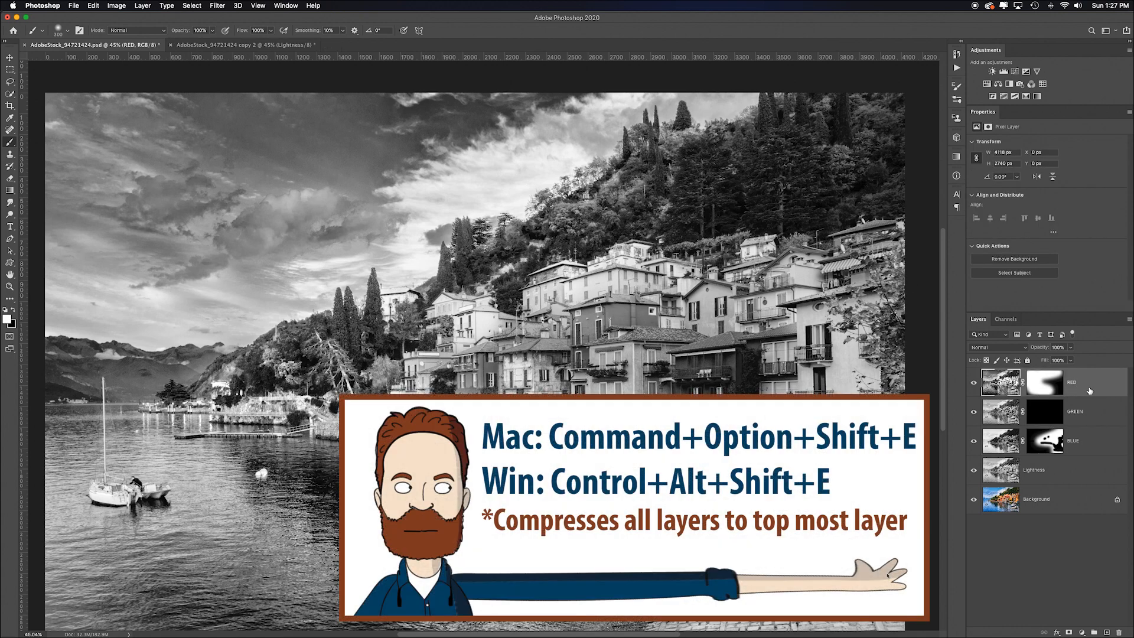
key(super+alt+shift+e)
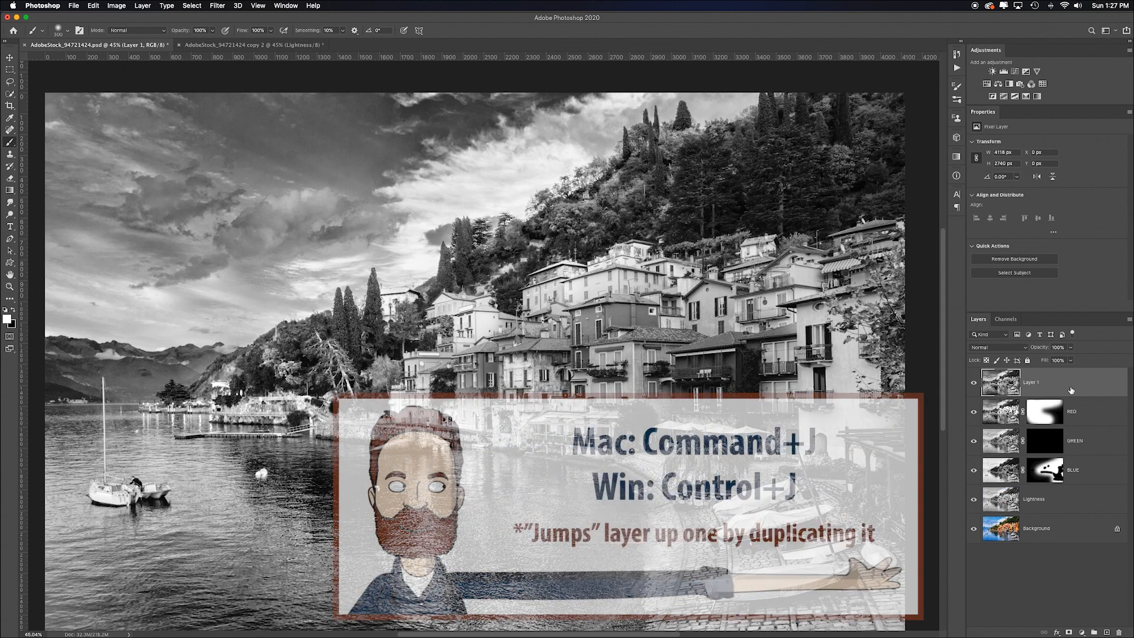
key(super+j)
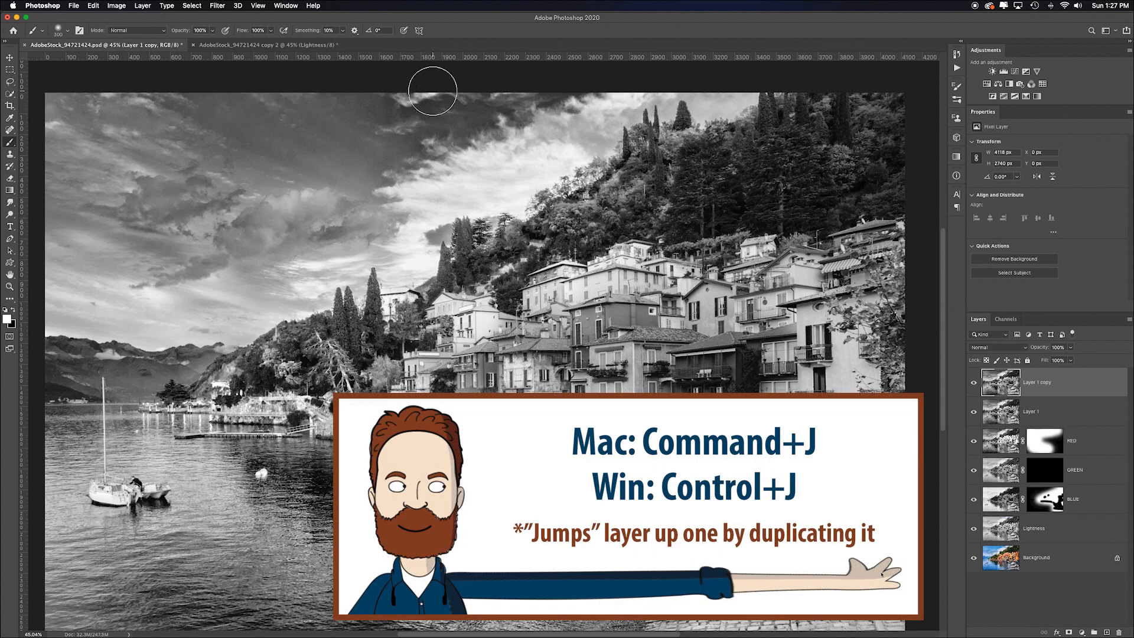
- Open the Camera Raw Filter on the duplicate and set Clarity to +28, Dehaze to +49, Shadows to +18 and Highlights to -41
click(218, 6)
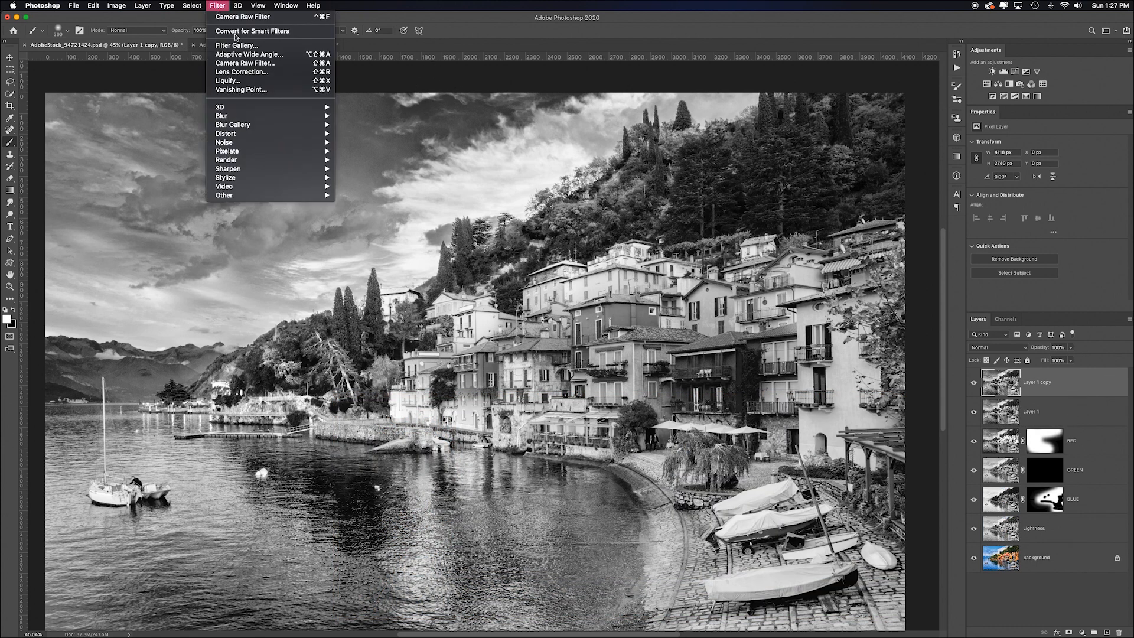
click(289, 64)
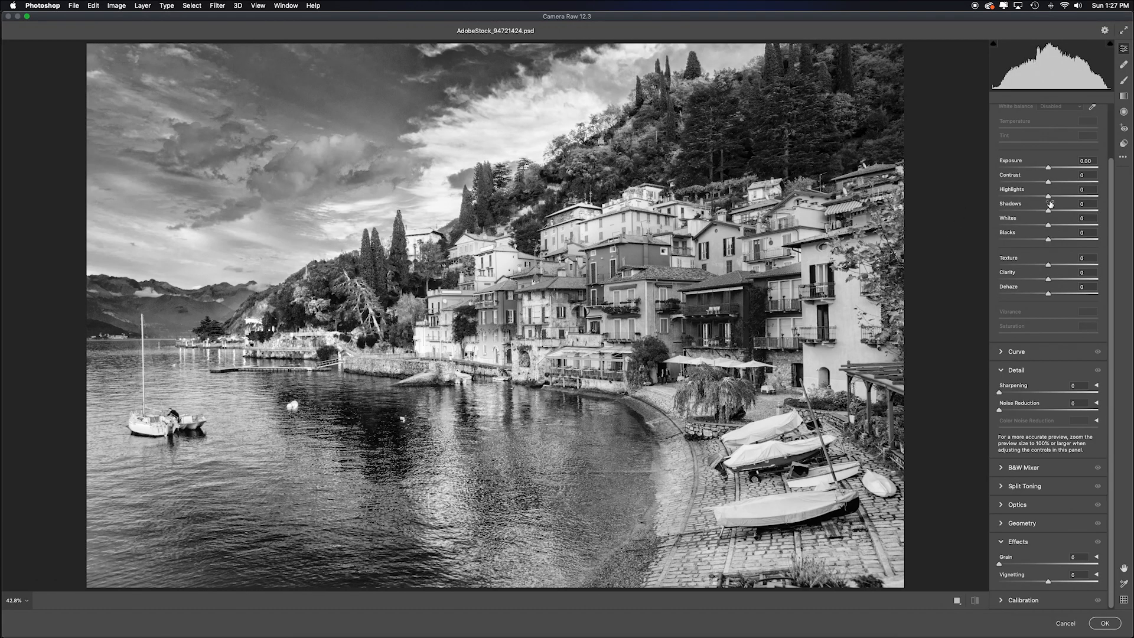
scroll(1066, 234, up, 1)
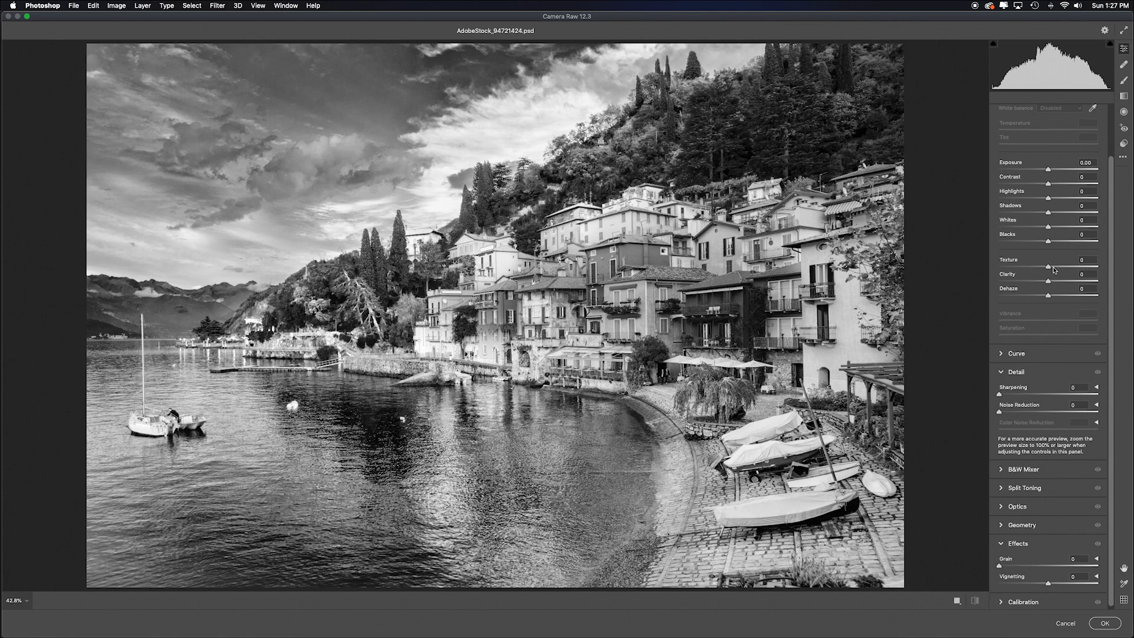
scroll(1051, 279, up, 1)
drag(1048, 282, 1074, 301)
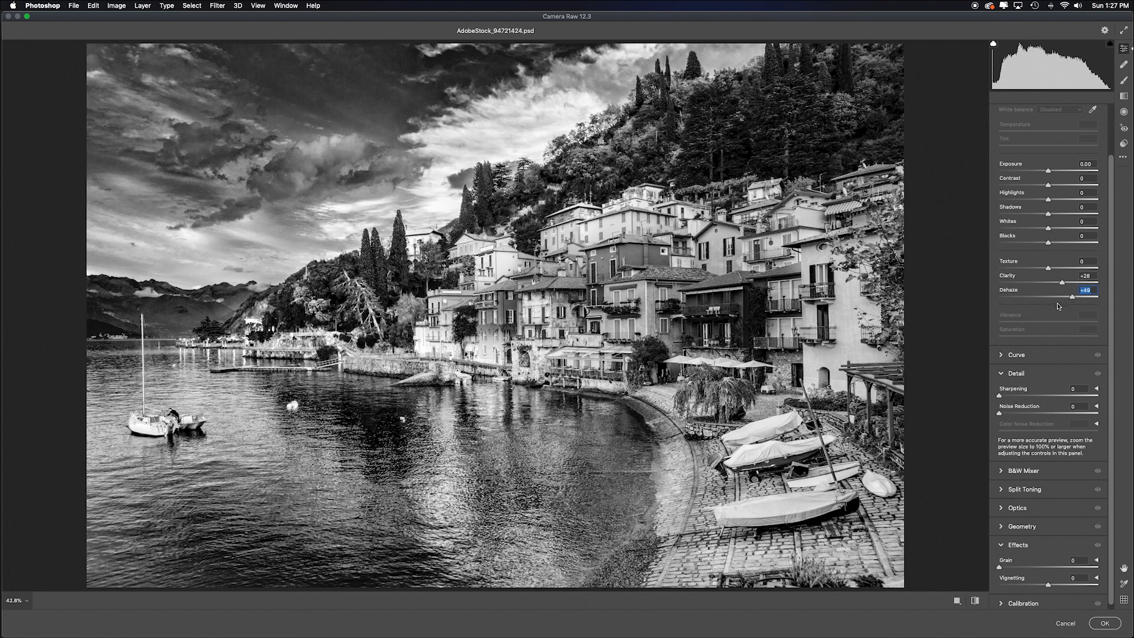
drag(1048, 213, 1028, 202)
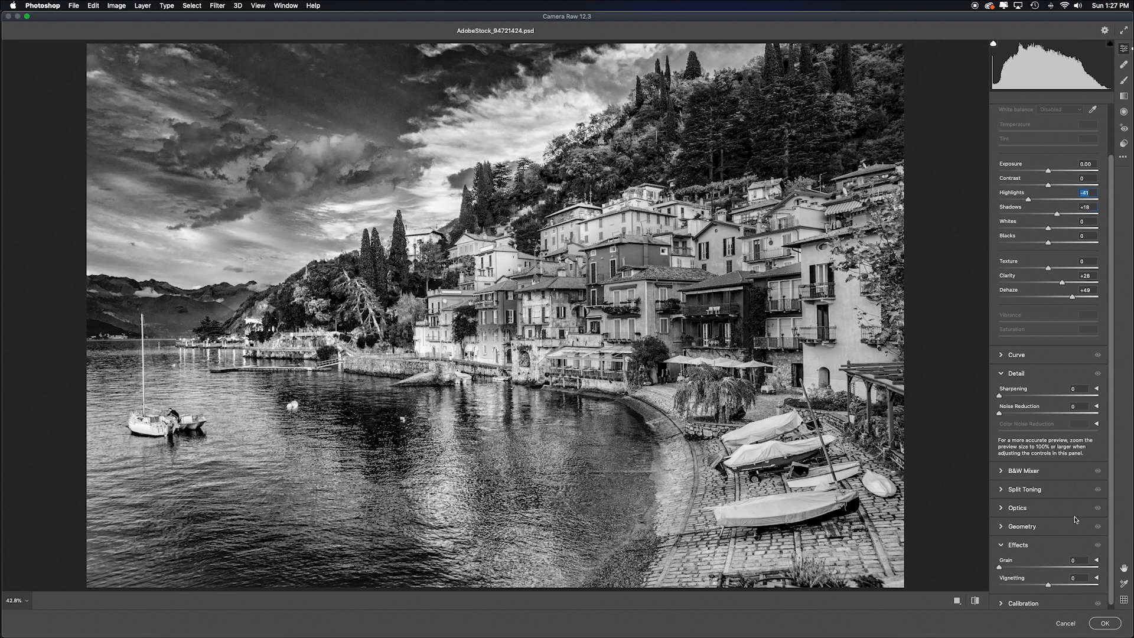
- Set Vignetting to -16 and Noise Reduction to about 18, and apply the Camera Raw adjustments
drag(1048, 588, 1041, 586)
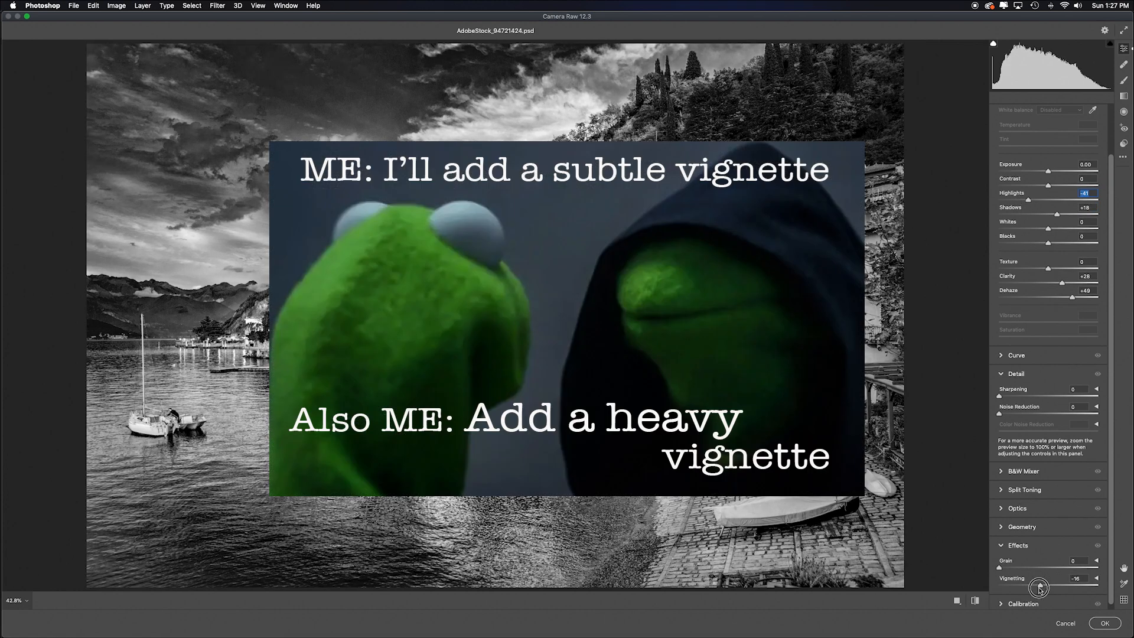
drag(999, 413, 1016, 415)
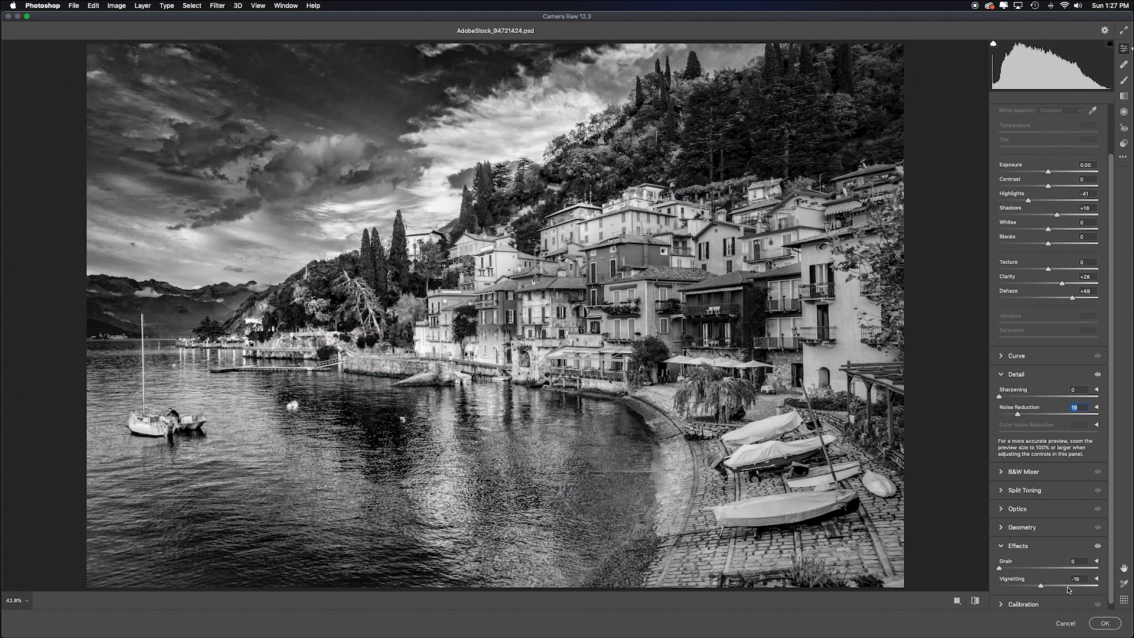
click(1105, 625)
- Hide and show the filtered duplicate layer to compare the photo before and after the Camera Raw adjustments
click(974, 384)
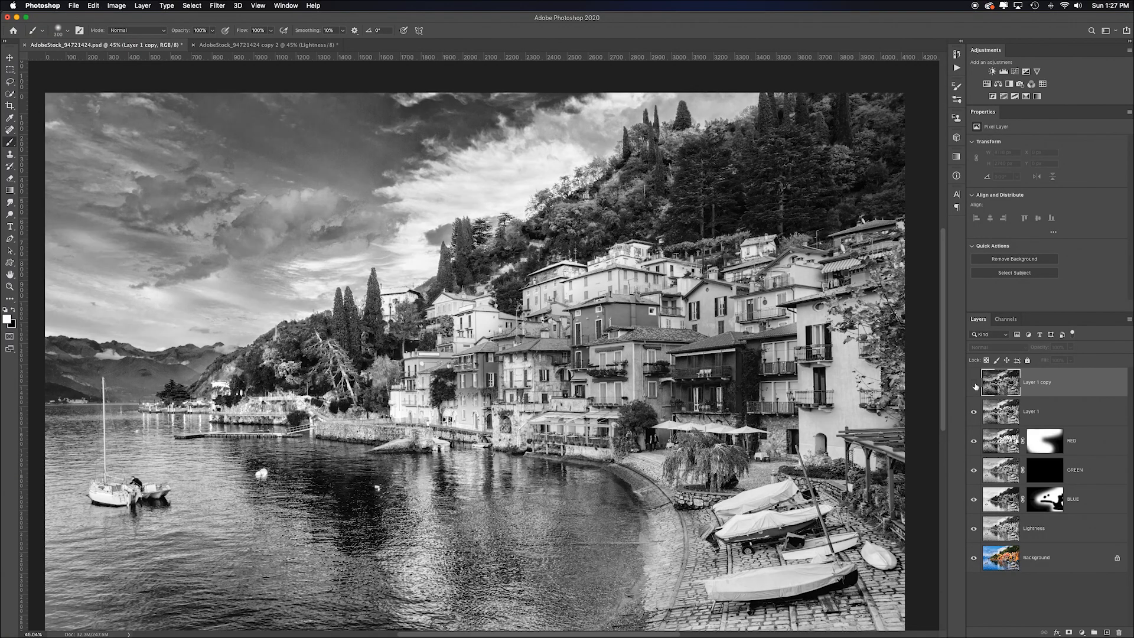
click(974, 385)
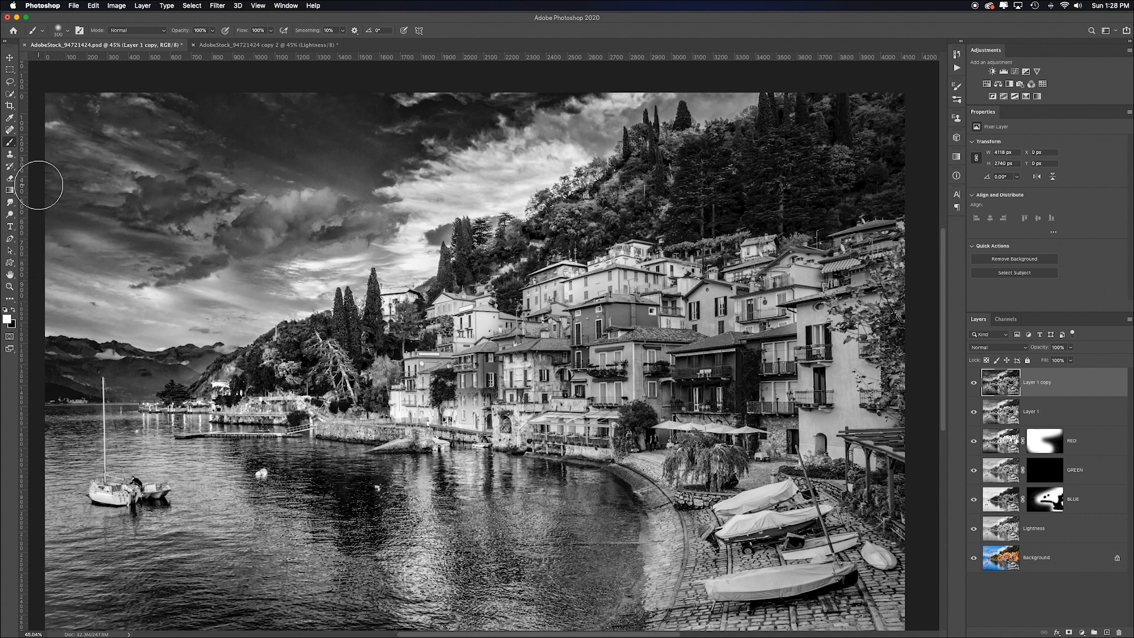
- Remove the two buoys from the water with the Spot Healing Brush and reduce the brush size to 45
click(10, 130)
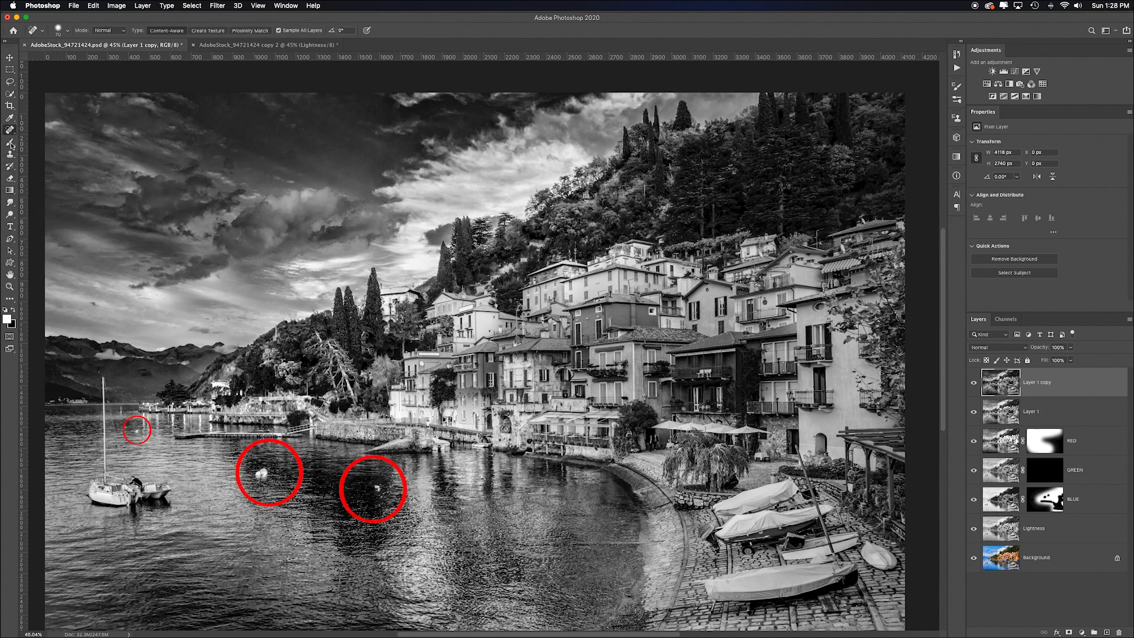
click(260, 471)
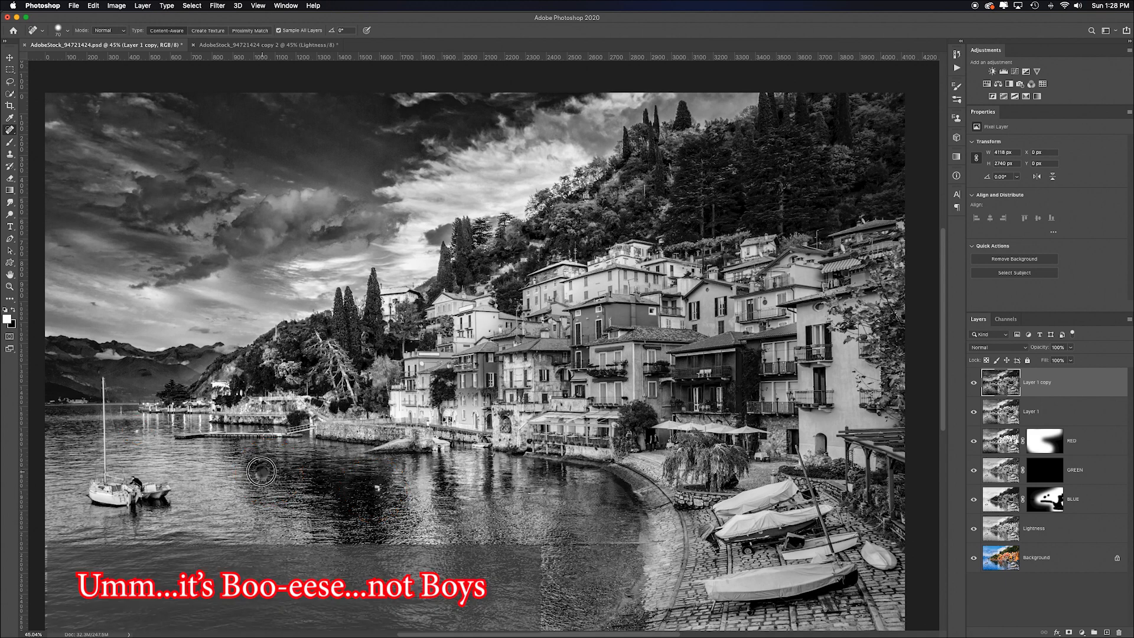
click(377, 488)
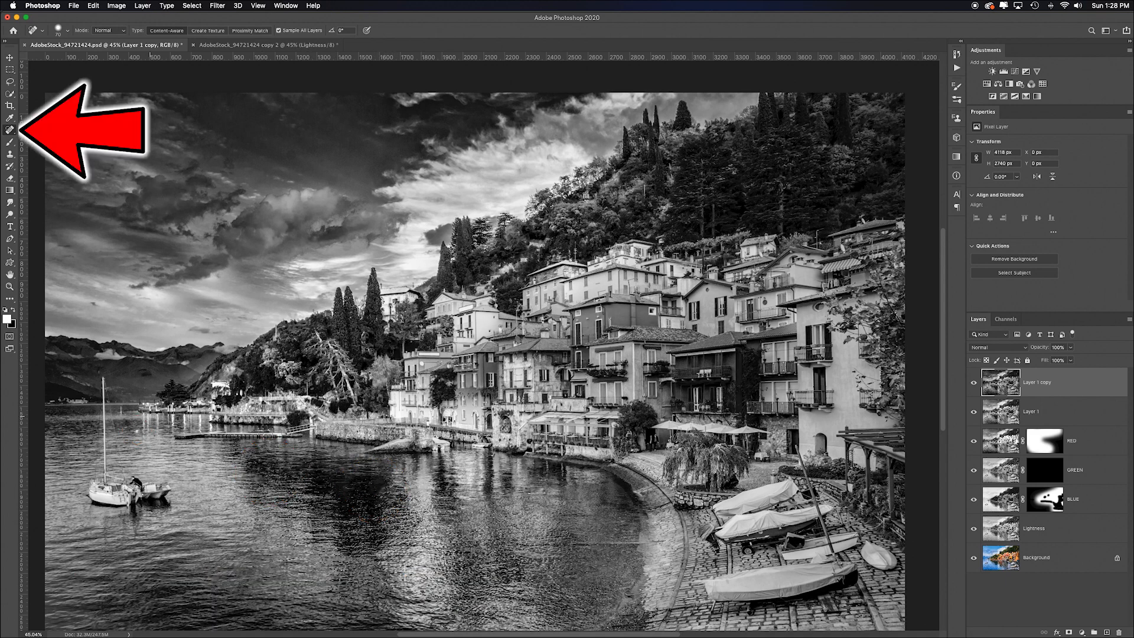
key(bracketleft)
key(bracketleft)
key(bracketleft)
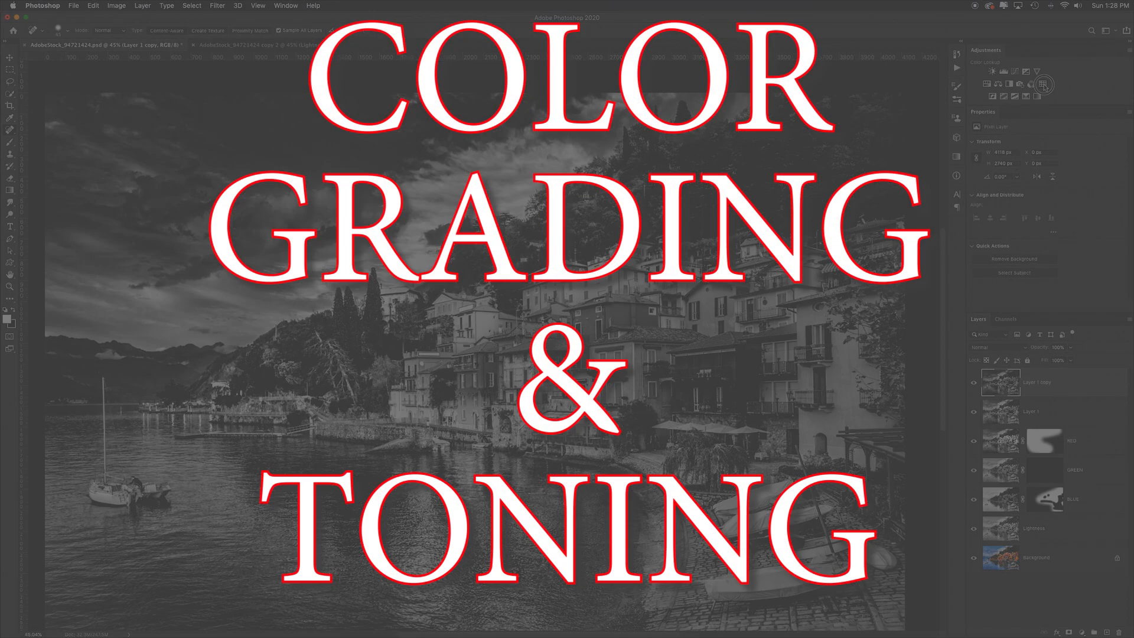
- Add a Color Lookup adjustment layer with the EdgyAmber.3DL LUT at 44% opacity, and hide it after viewing the amber toning
click(1043, 84)
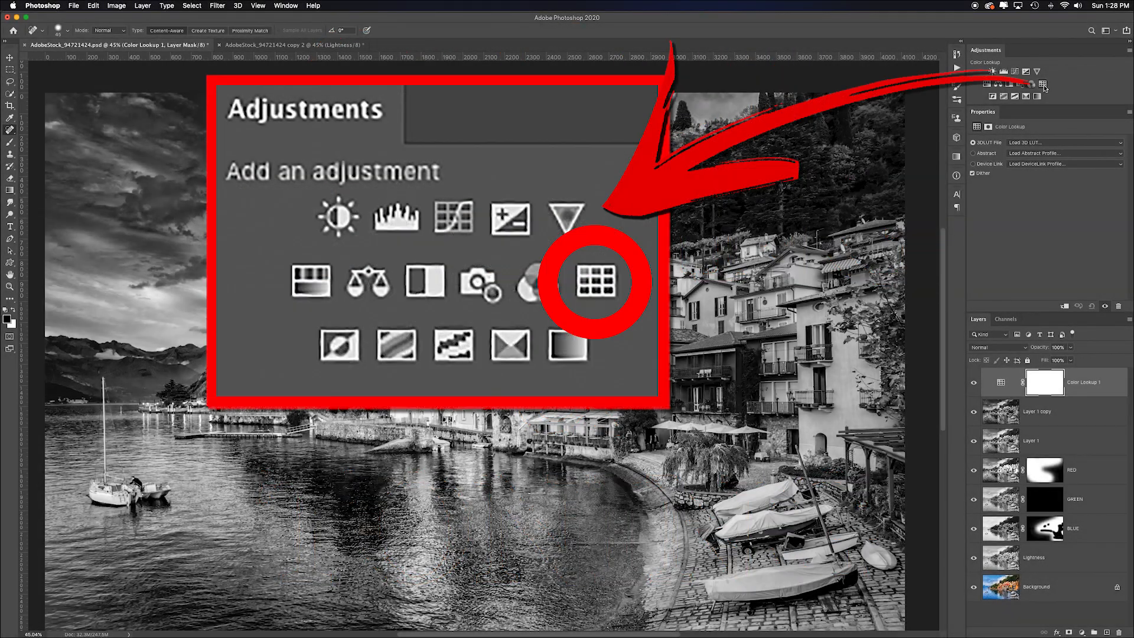
click(1087, 145)
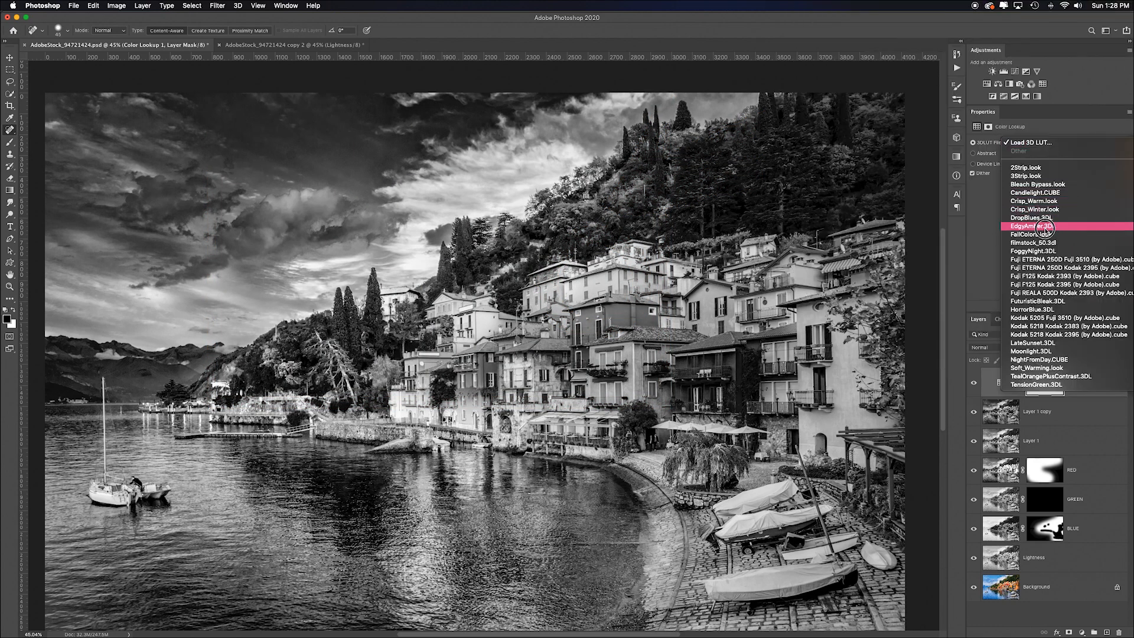
click(1054, 225)
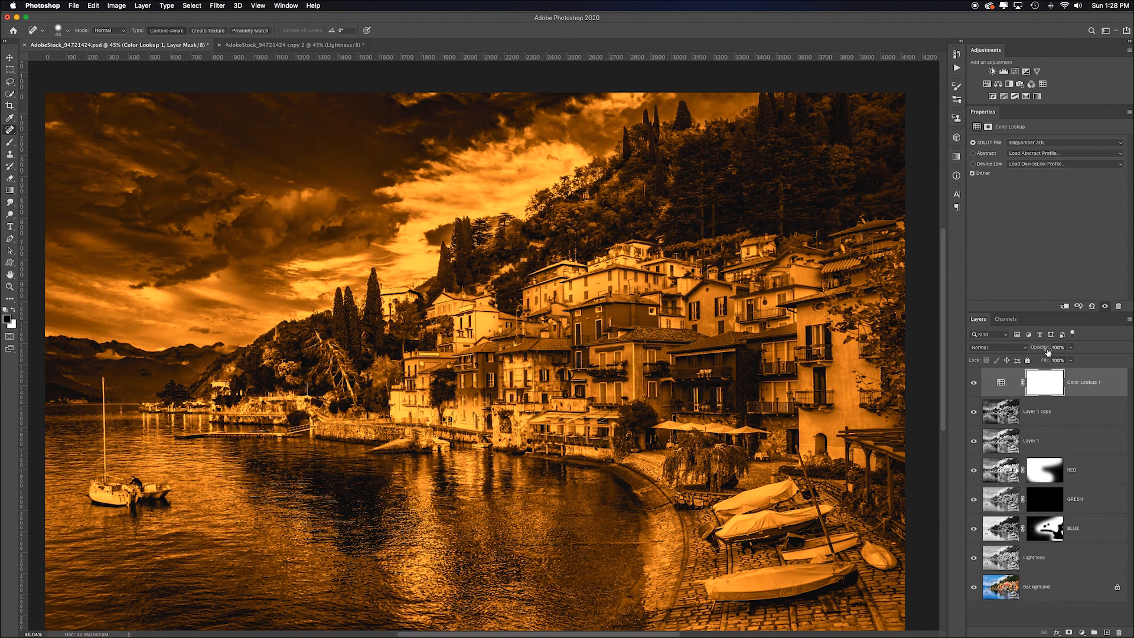
drag(1042, 351, 1037, 351)
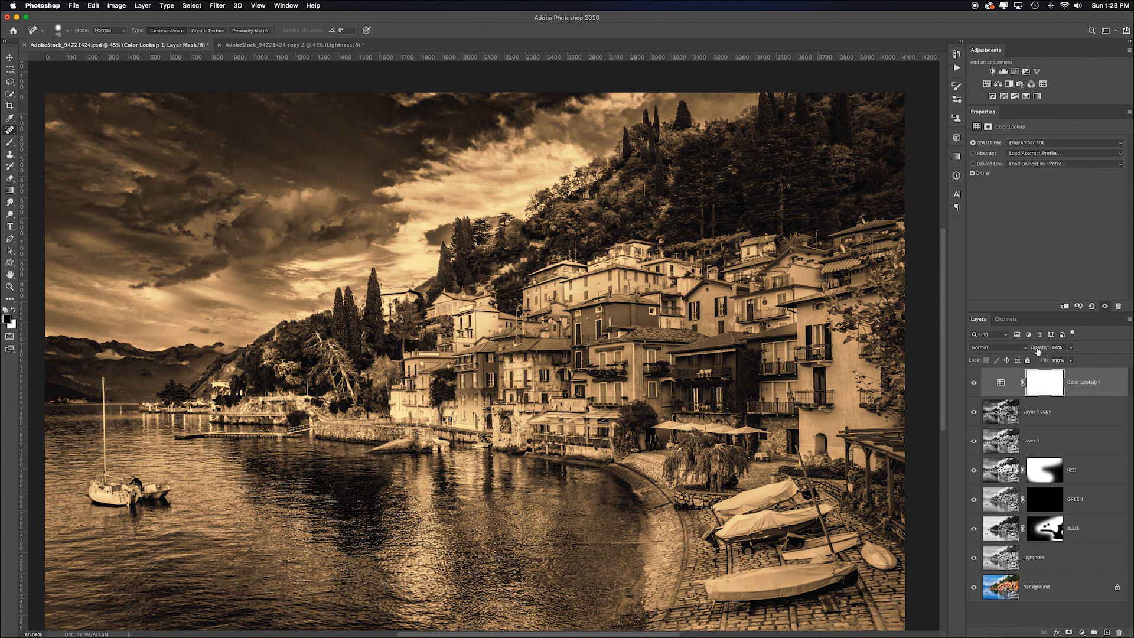
click(974, 383)
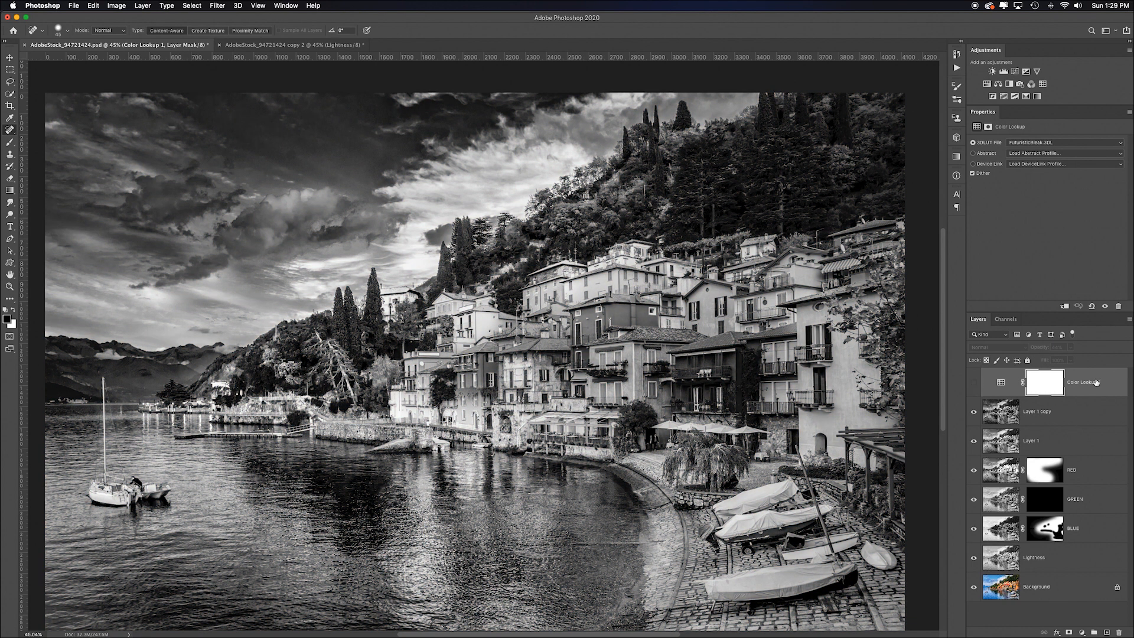
- Add a second Color Lookup adjustment layer using the FuturisticBleak.3DL LUT, and hide it after viewing the toning
click(1042, 84)
click(1072, 142)
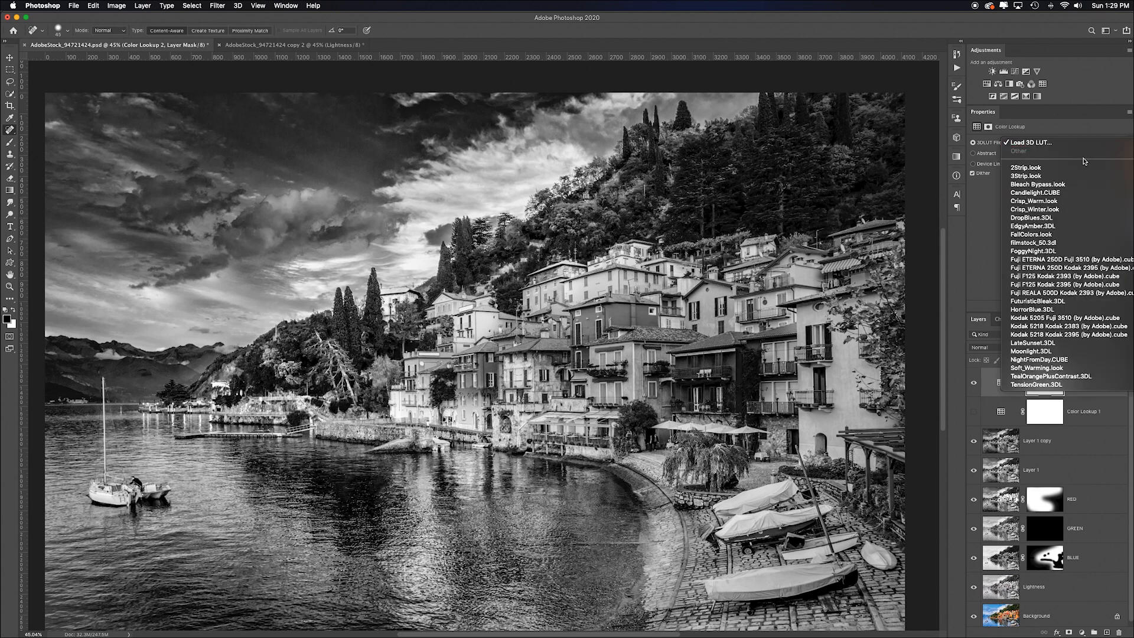
click(1054, 301)
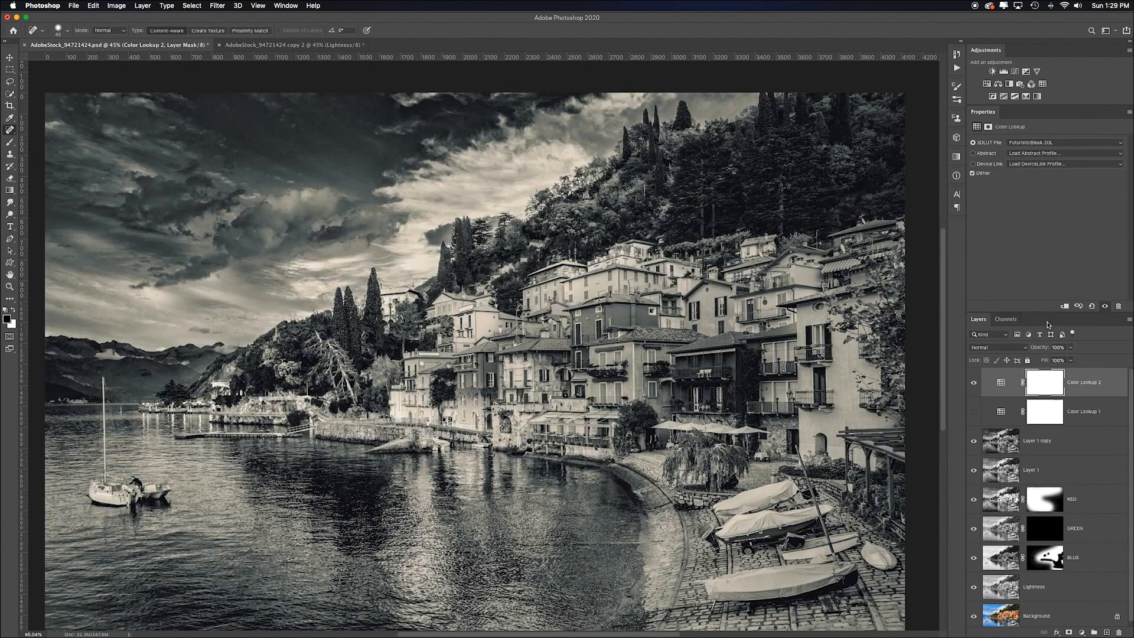
click(973, 383)
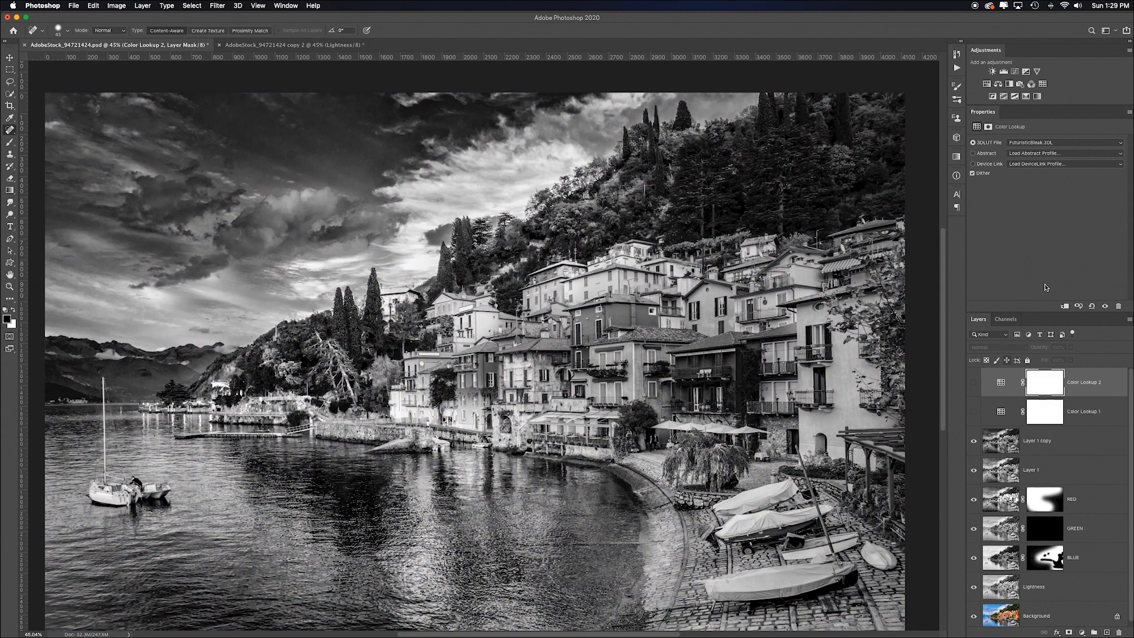
- Add a third Color Lookup adjustment layer with the HorrorBlue.3DL LUT at 39% opacity, and hide it after viewing the toning
click(1042, 84)
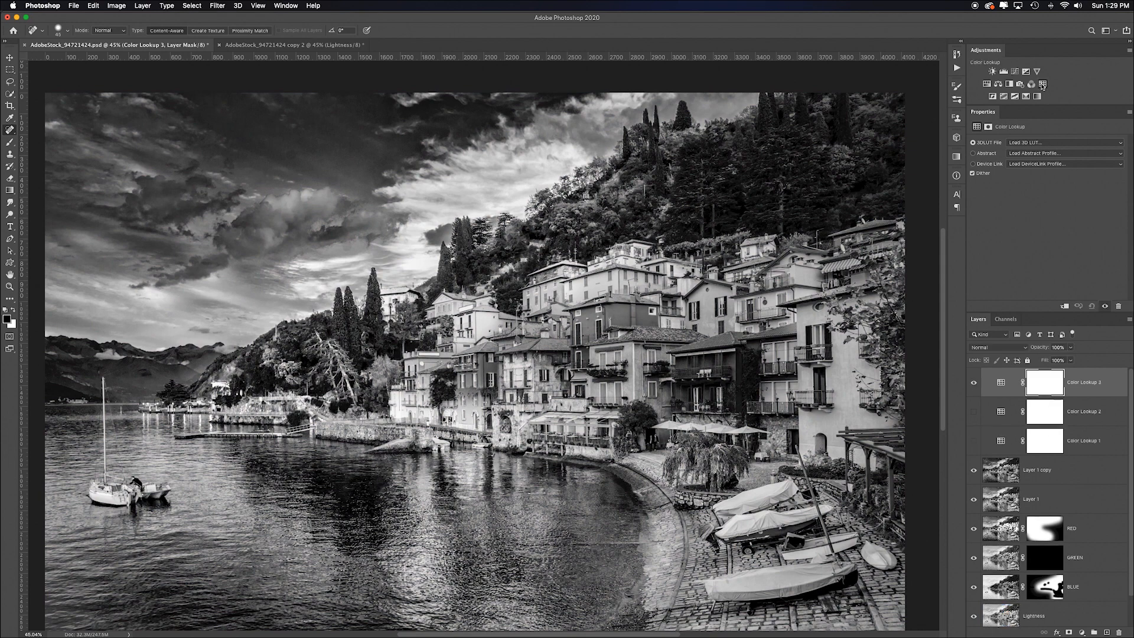
click(1077, 147)
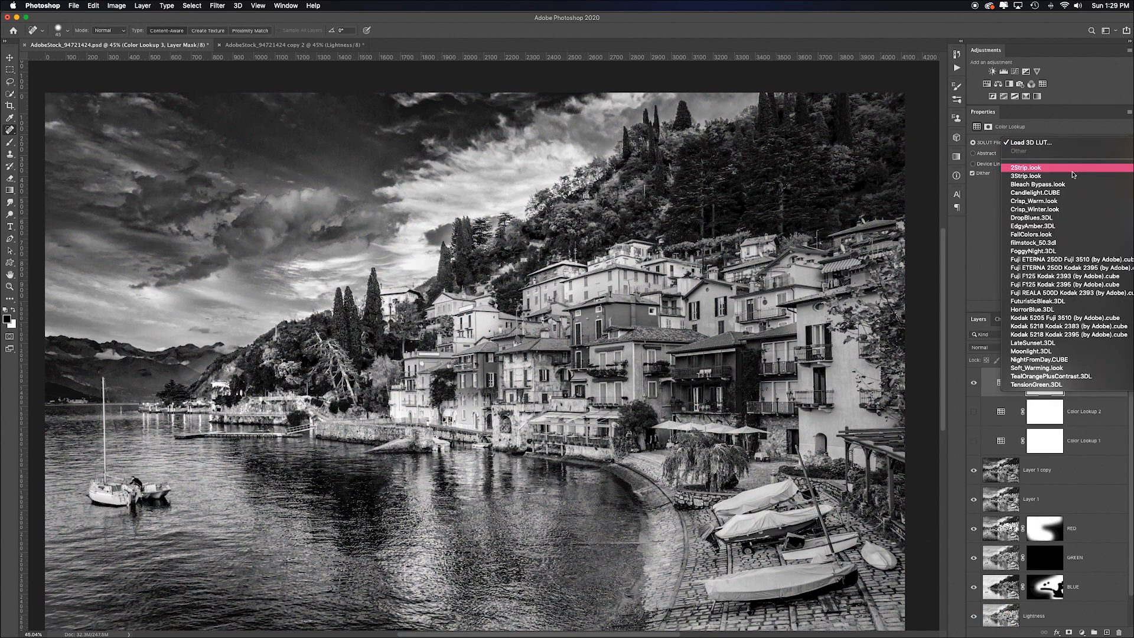
click(1038, 309)
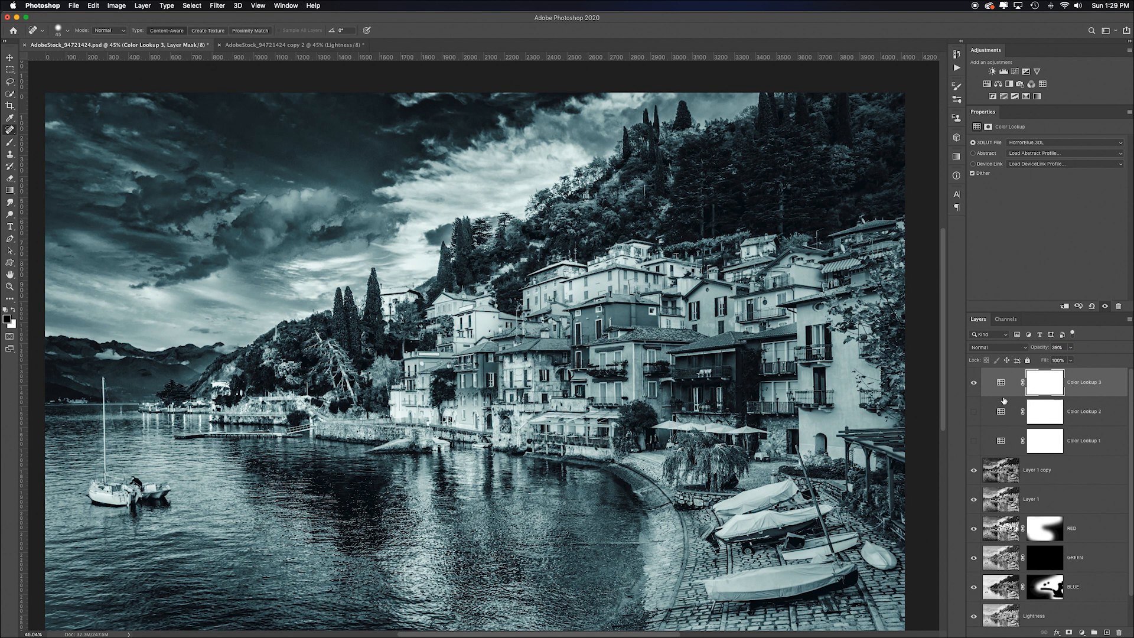
click(974, 384)
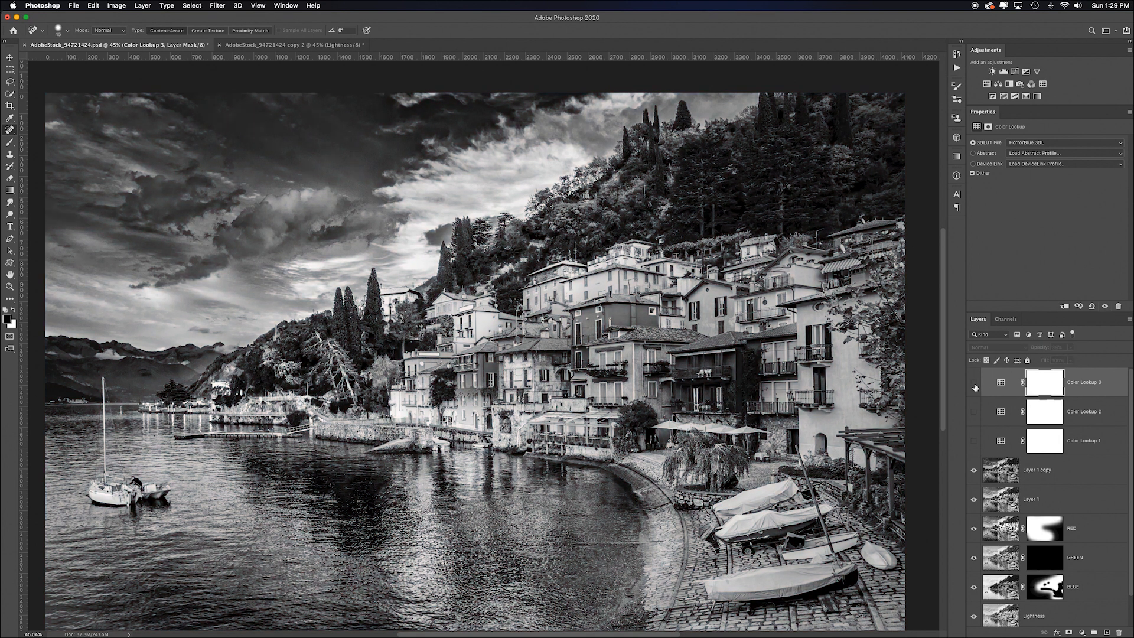
- Add a fourth Color Lookup adjustment layer and apply the FoggyNight.3DL LUT to it
click(1043, 84)
click(1086, 144)
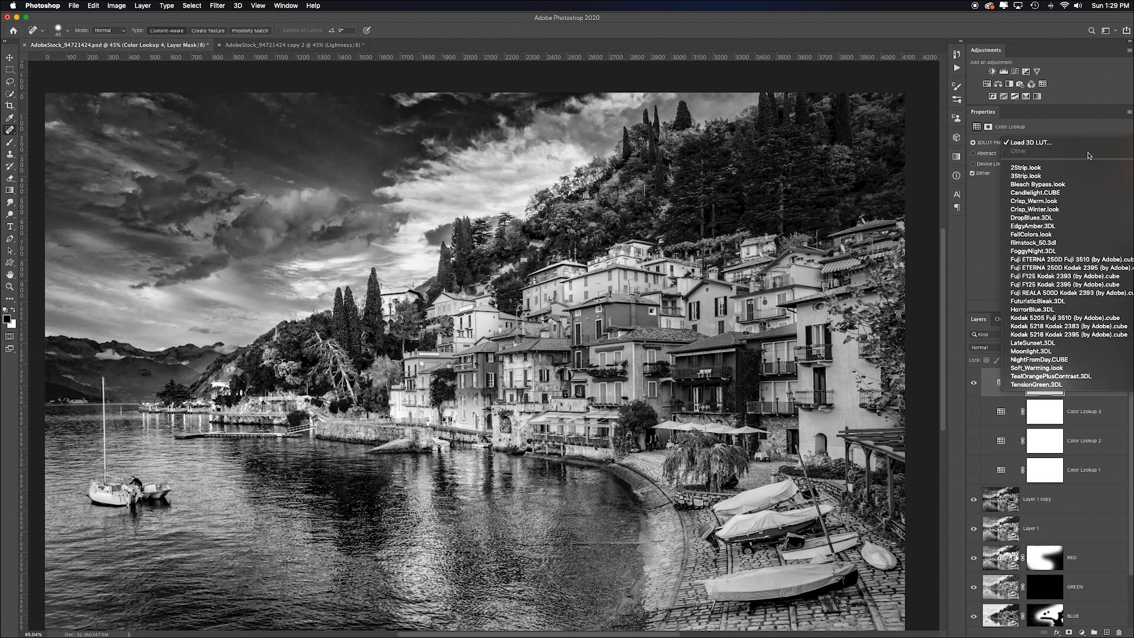
click(1049, 252)
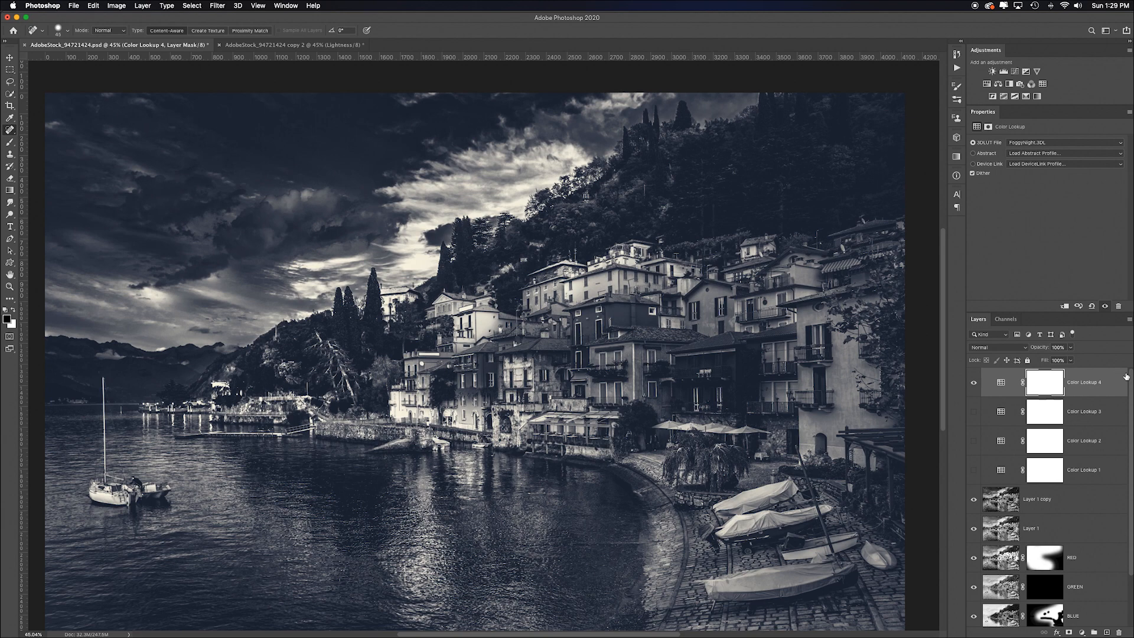
- Duplicate the FoggyNight Color Lookup layer, set the copy's blend mode to Screen and lower its opacity to 69%
key(super+j)
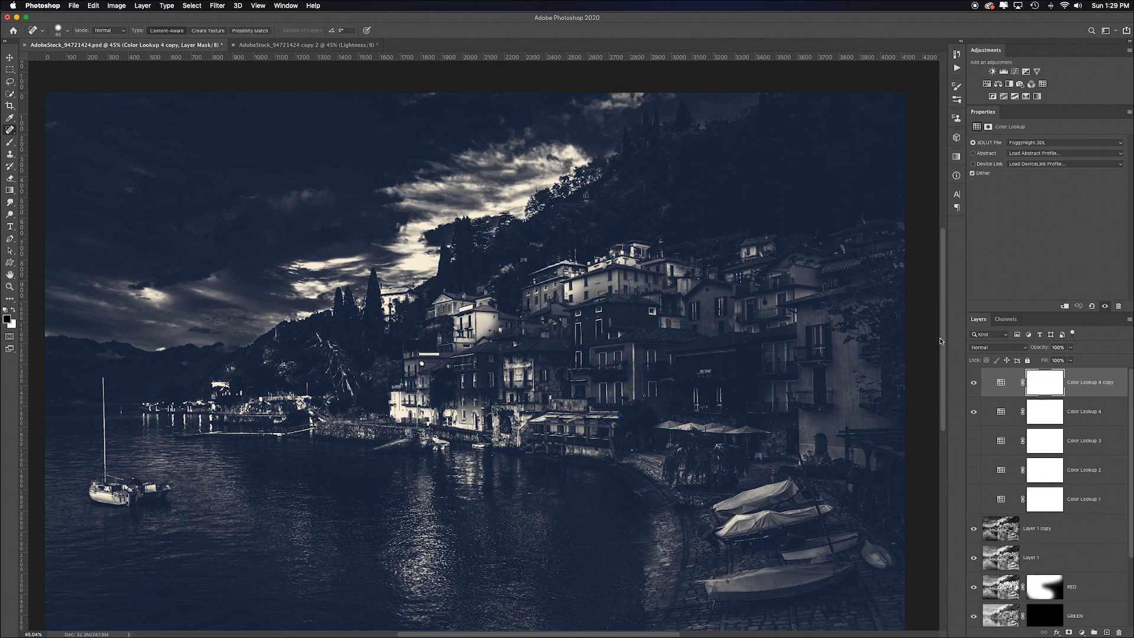
click(1001, 350)
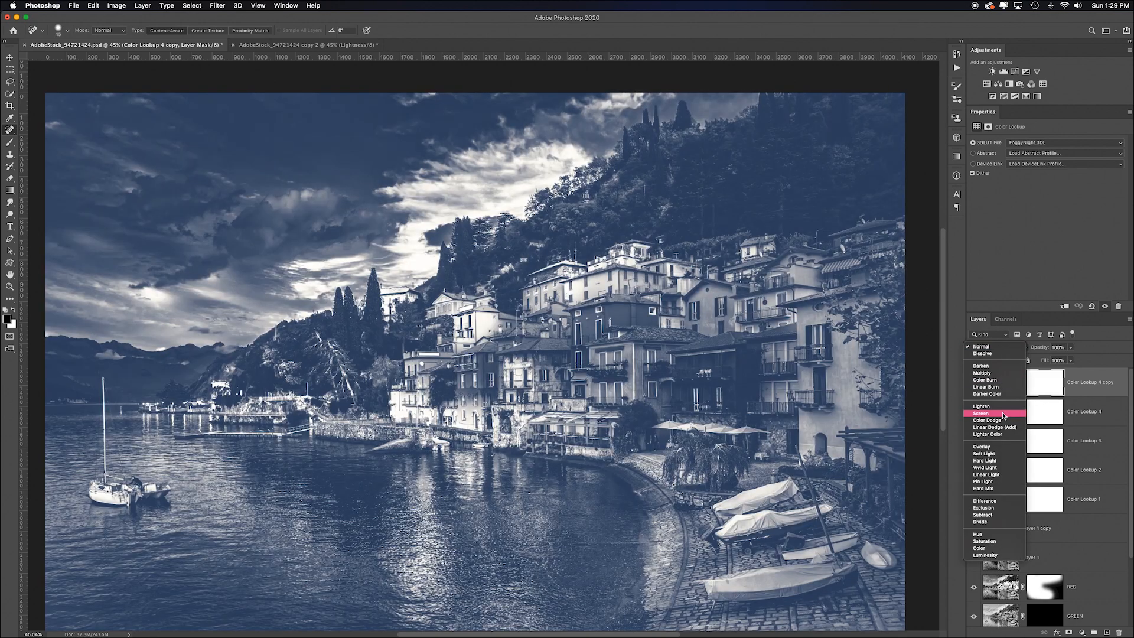
click(998, 413)
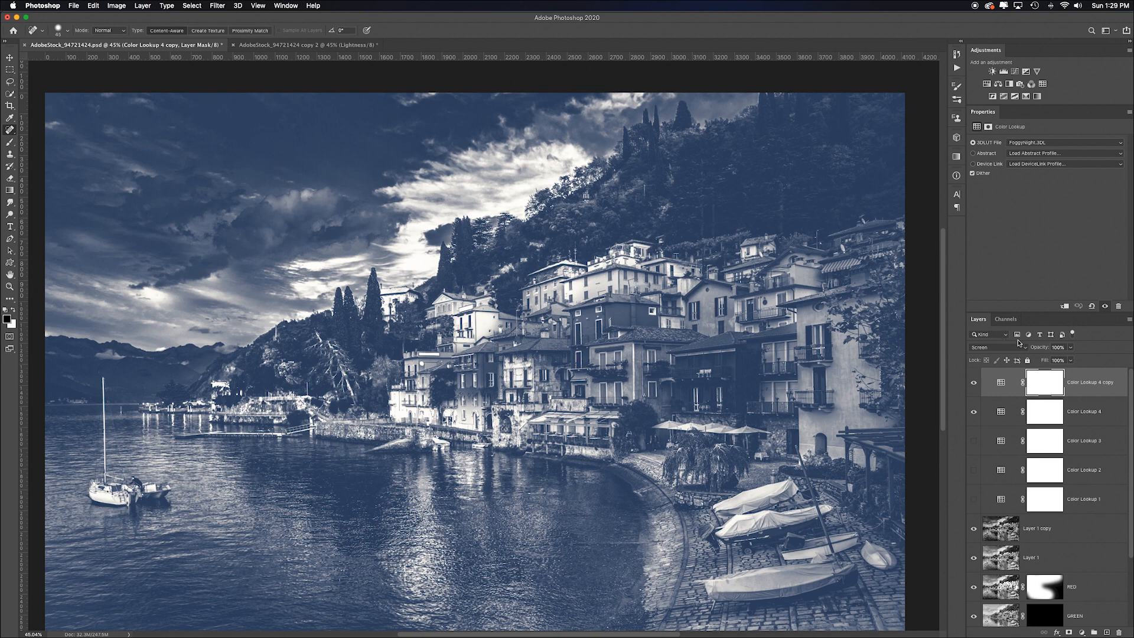
mouse_move(1044, 351)
mouse_down()
mouse_move(1033, 348)
mouse_move(1043, 351)
mouse_up()
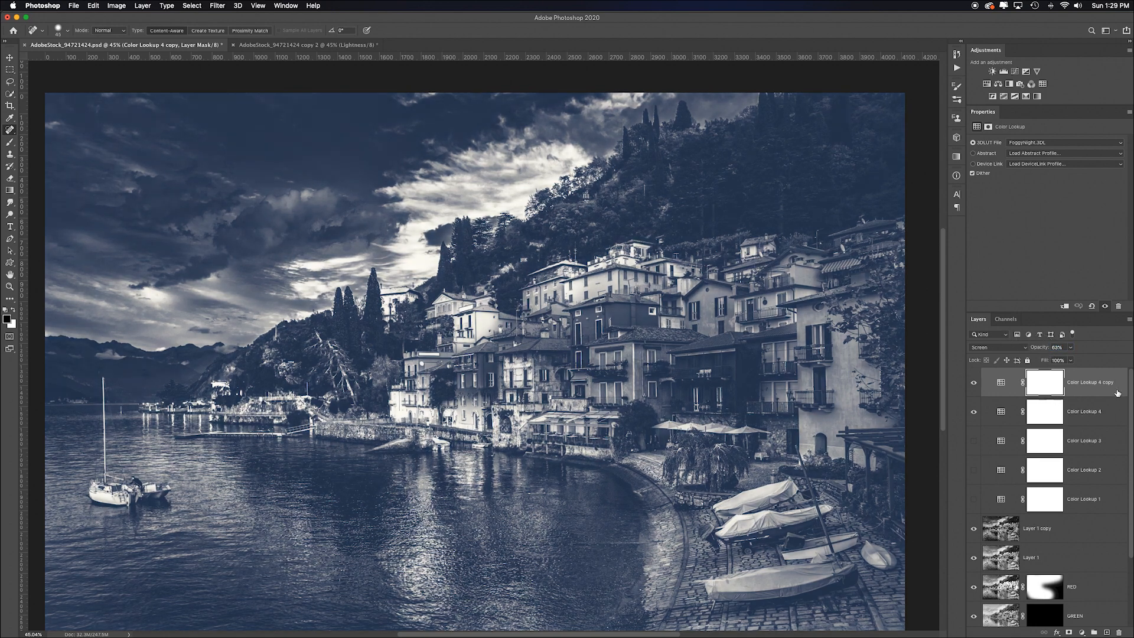